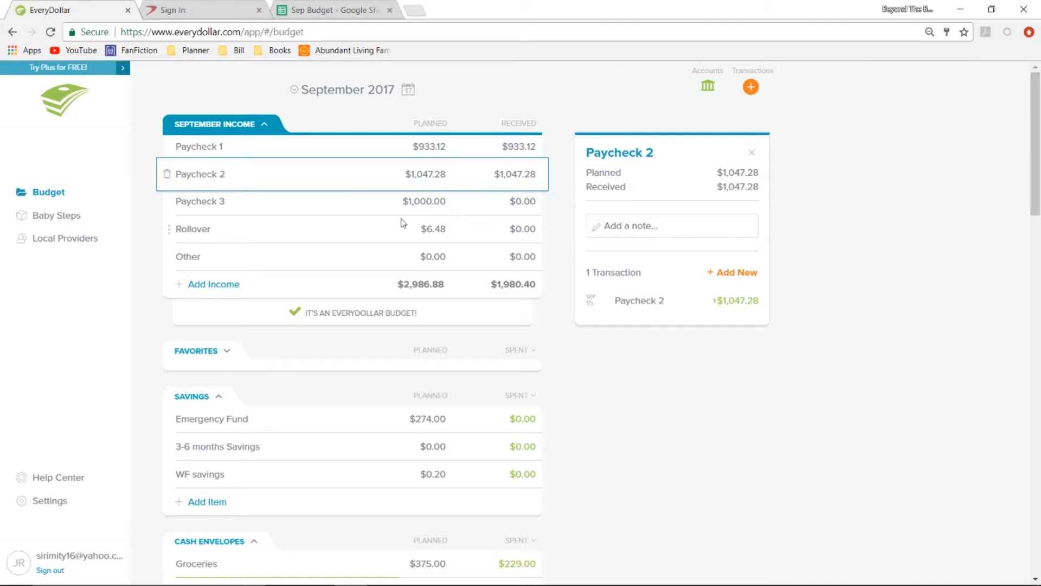
Inspect the Paycheck 3 income line's details and planned amount without changing it.
{"action": "left_click", "coordinate": [476, 214]}
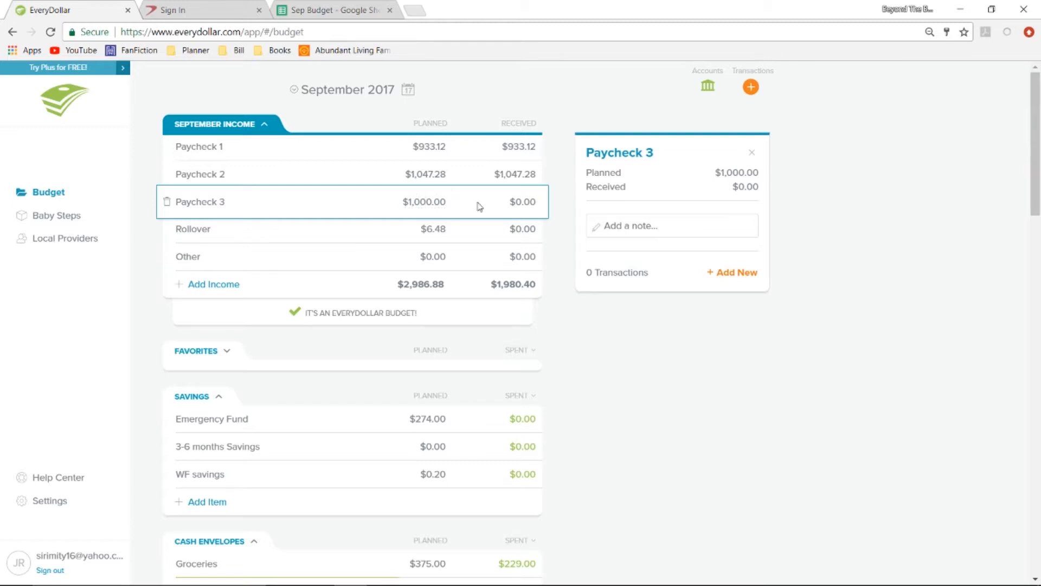
{"action": "left_click", "coordinate": [433, 204]}
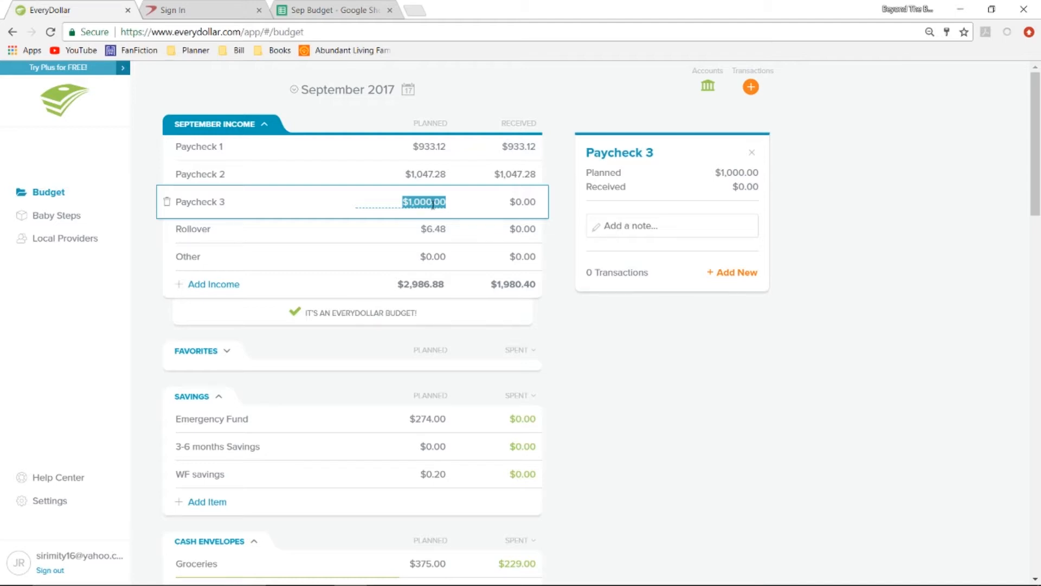
{"action": "left_click", "coordinate": [564, 249]}
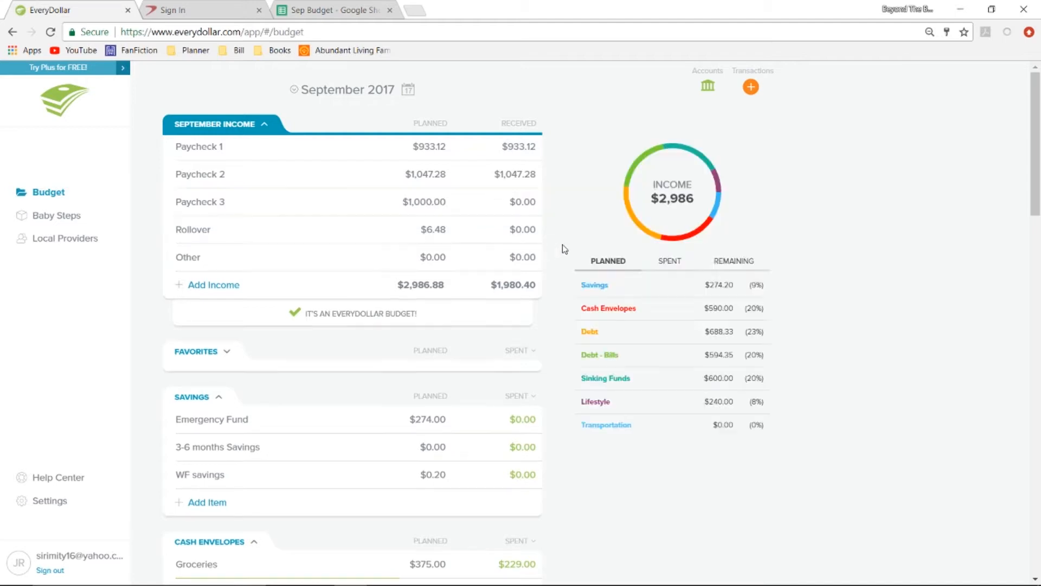
Review the Emergency Fund details in the Savings group, then close them.
{"action": "scroll", "coordinate": [469, 301], "scroll_direction": "down", "scroll_amount": 2}
{"action": "scroll", "coordinate": [470, 301], "scroll_direction": "down", "scroll_amount": 2}
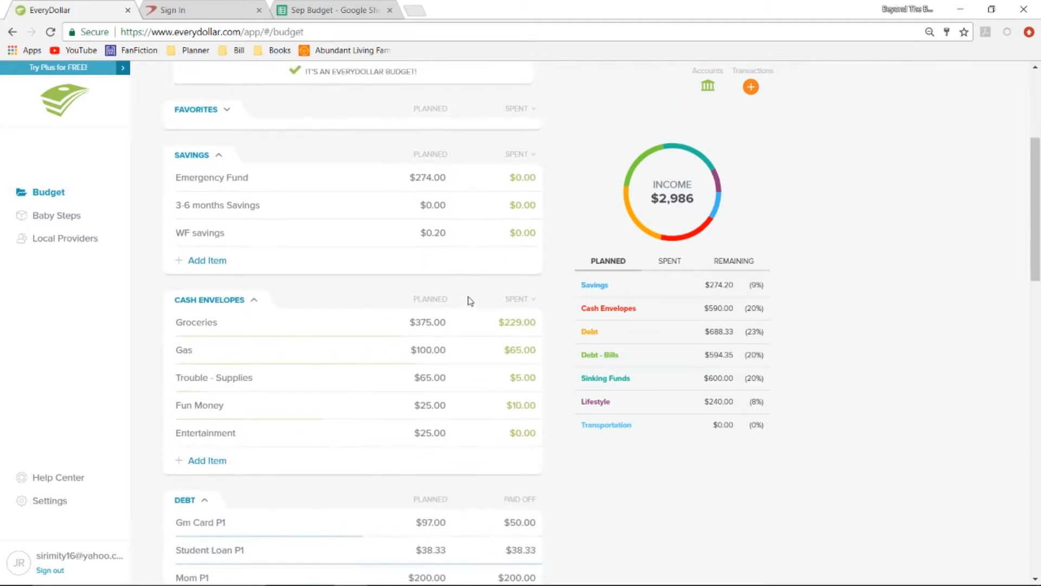
{"action": "left_click", "coordinate": [476, 173]}
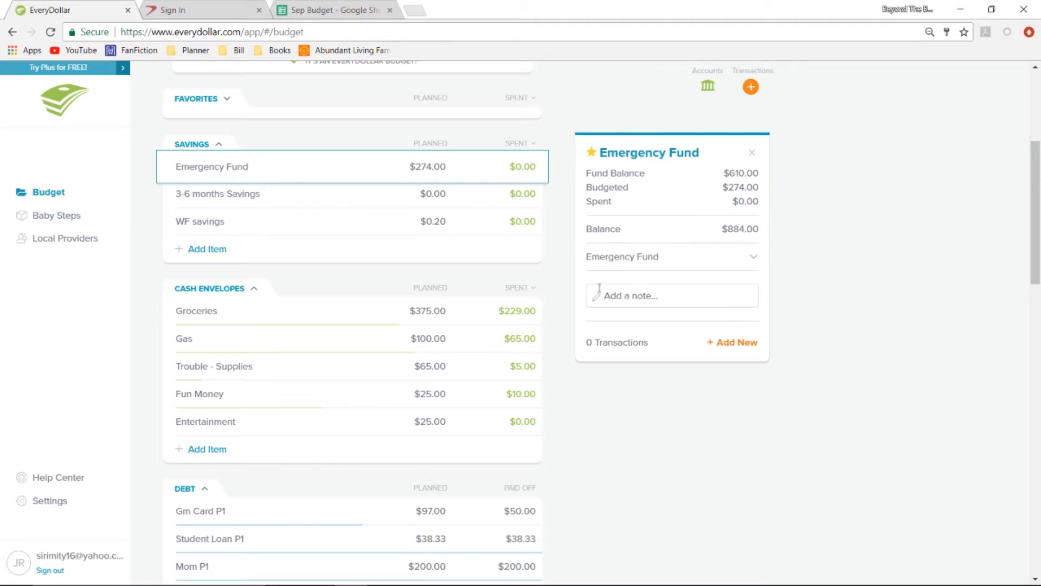
{"action": "left_click", "coordinate": [557, 348]}
Start a new $3.00 expense for the Groceries cash envelope and name the merchant "Liquor".
{"action": "scroll", "coordinate": [554, 347], "scroll_direction": "down", "scroll_amount": 3}
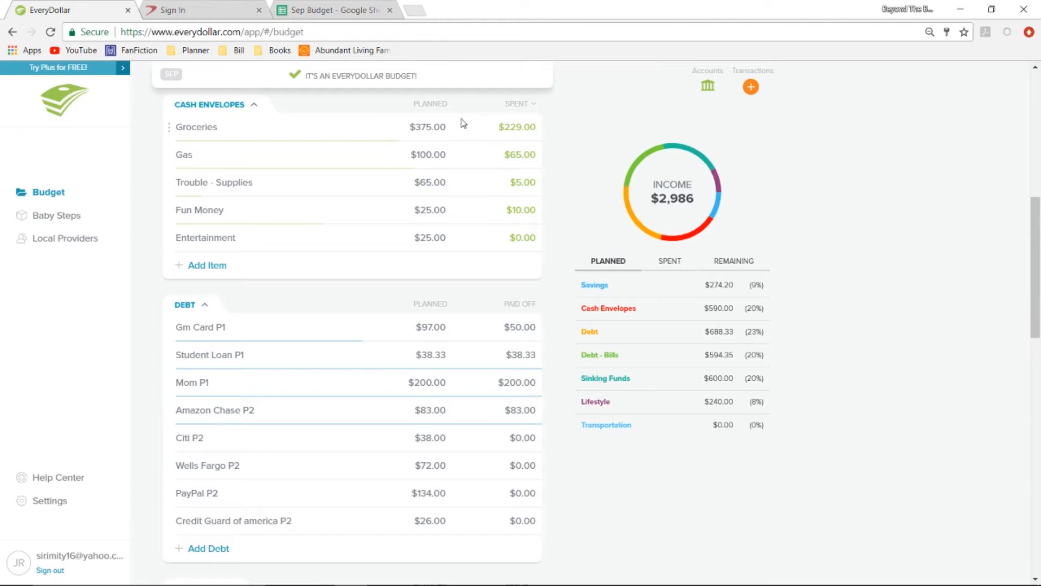
{"action": "left_click", "coordinate": [464, 123]}
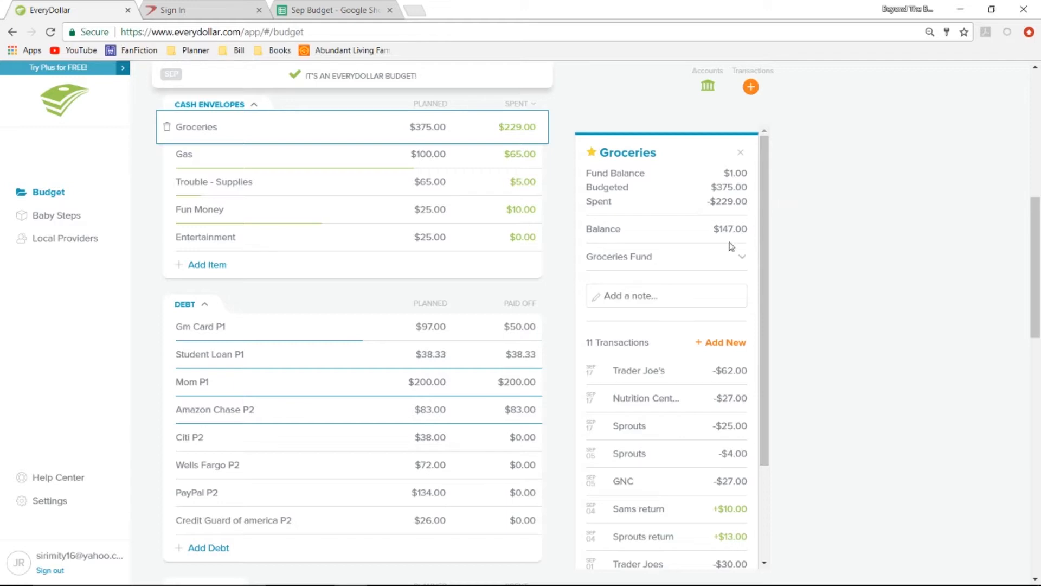
{"action": "left_click", "coordinate": [730, 346]}
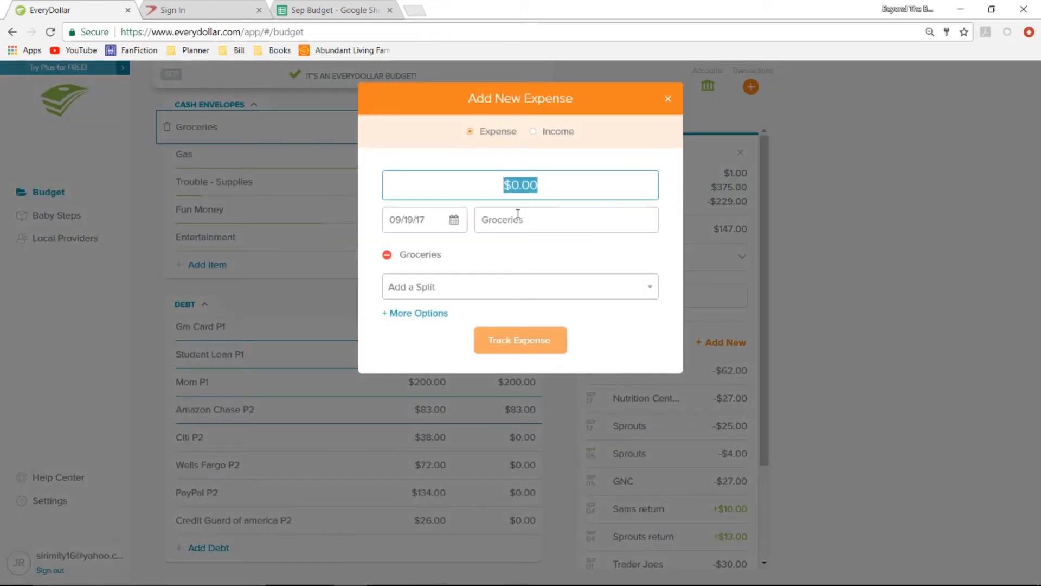
{"action": "type", "text": "3.00"}
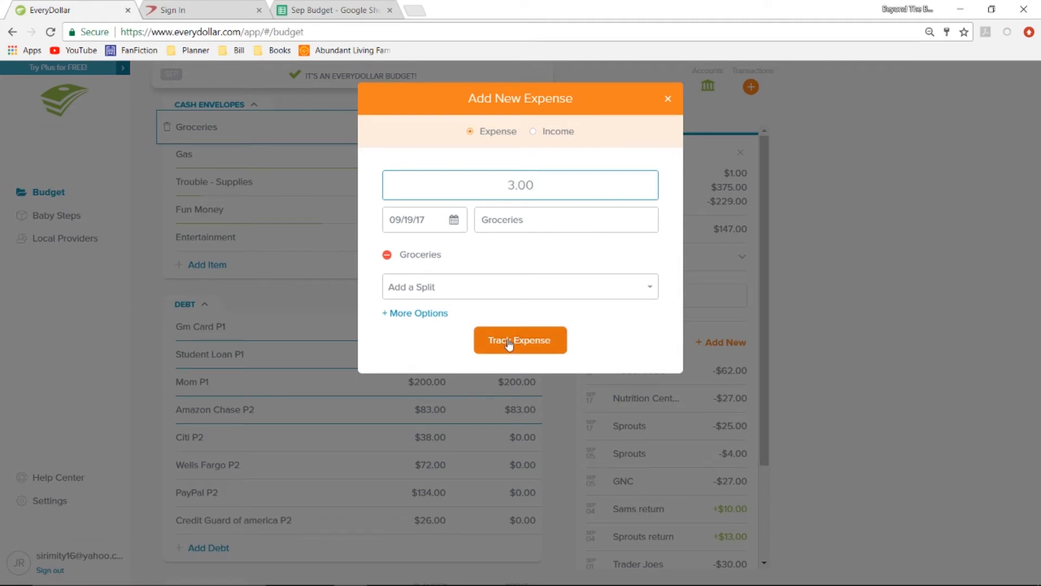
{"action": "left_click", "coordinate": [531, 225]}
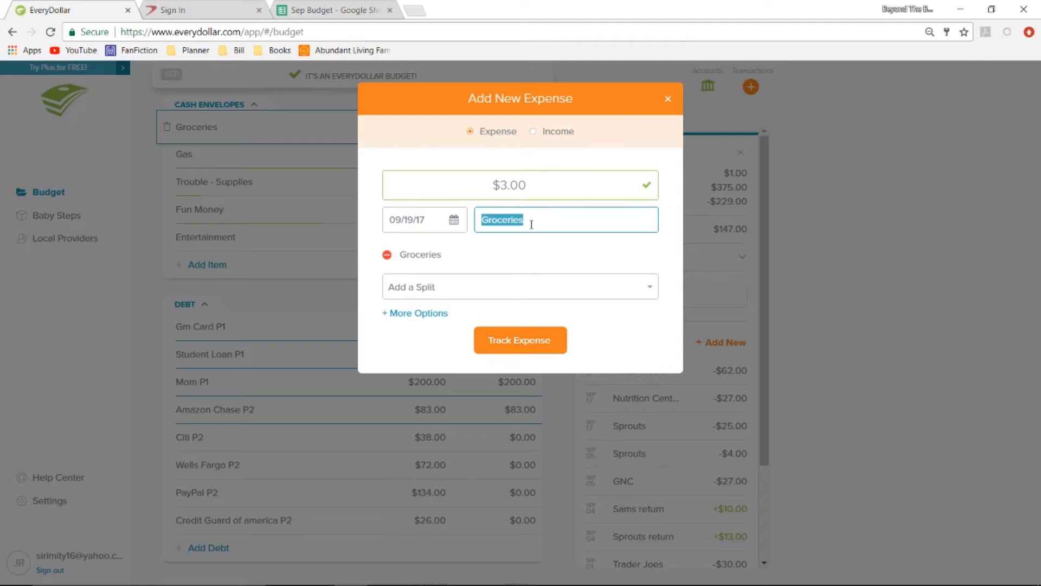
{"action": "type", "text": "Liquor"}
Add the note "Water" to the new Liquor expense and track it.
{"action": "left_click", "coordinate": [420, 313]}
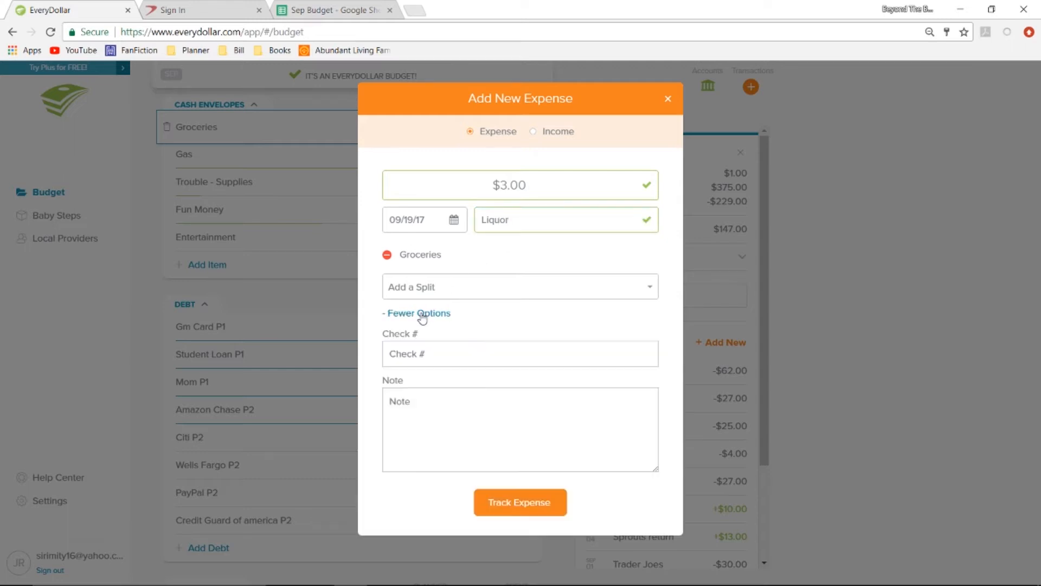
{"action": "left_click", "coordinate": [414, 401]}
{"action": "type", "text": "Wat"}
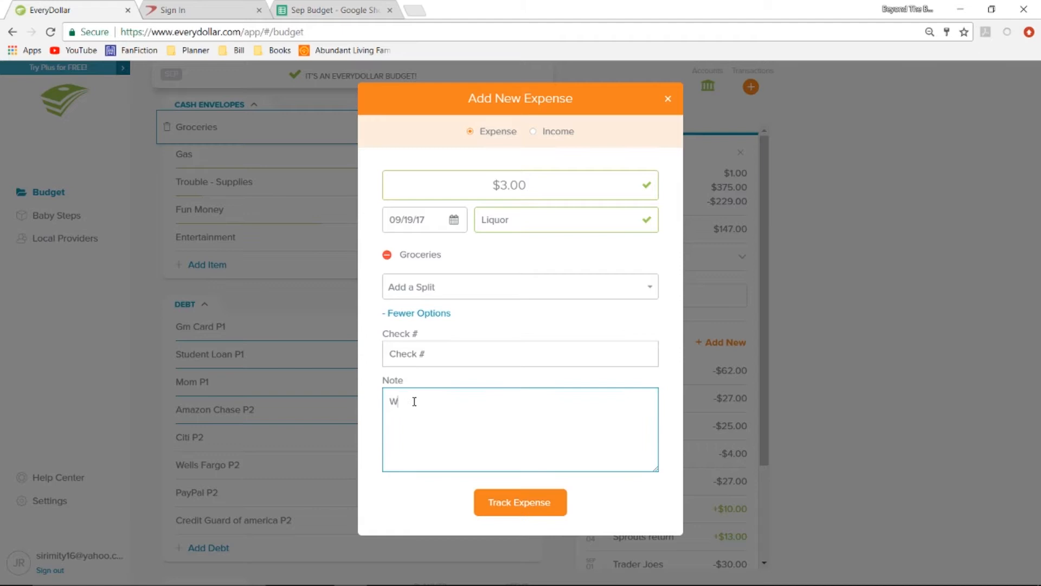
{"action": "type", "text": "er"}
{"action": "left_click", "coordinate": [526, 504]}
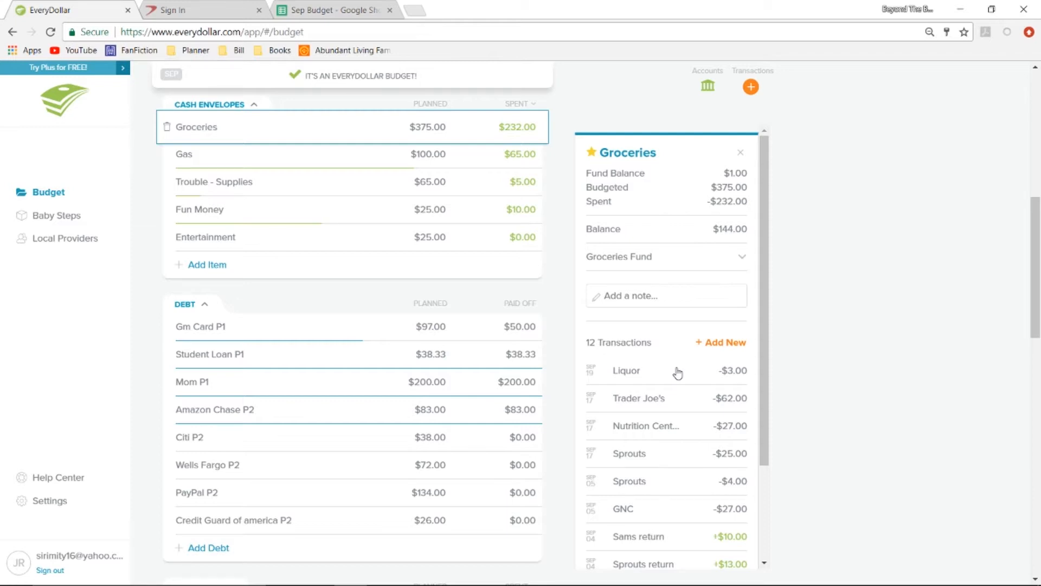
Review the itemized note on the Trader Joe's grocery expense and close it without saving.
{"action": "mouse_move", "coordinate": [678, 403]}
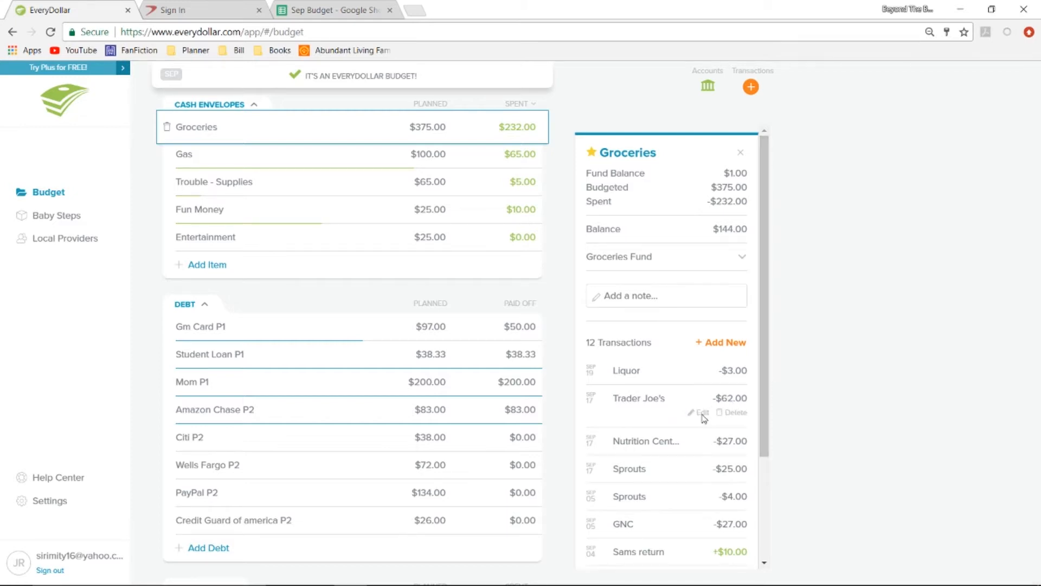
{"action": "left_click", "coordinate": [701, 413]}
{"action": "left_click", "coordinate": [442, 314]}
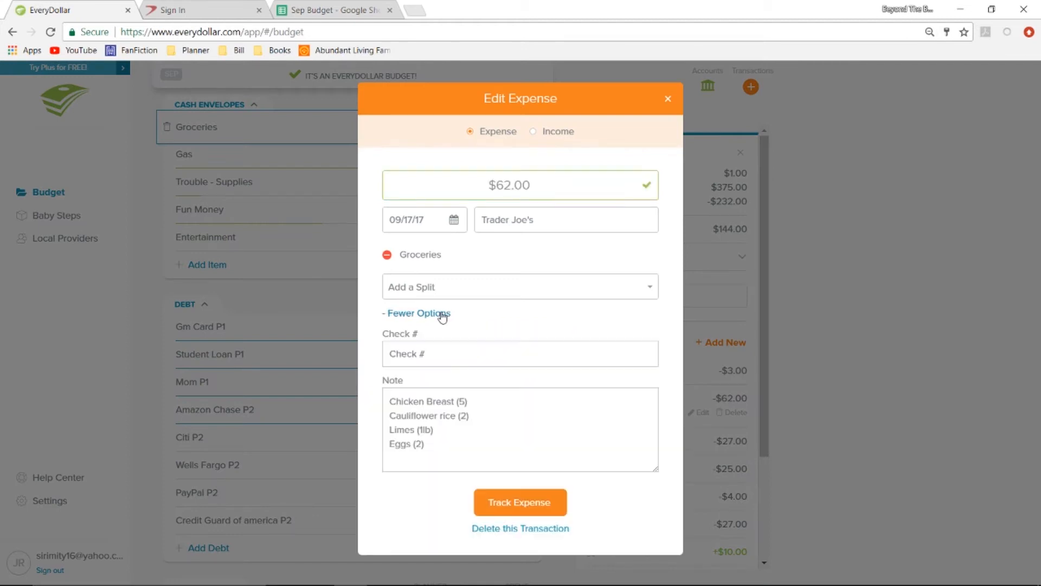
{"action": "left_click", "coordinate": [486, 402]}
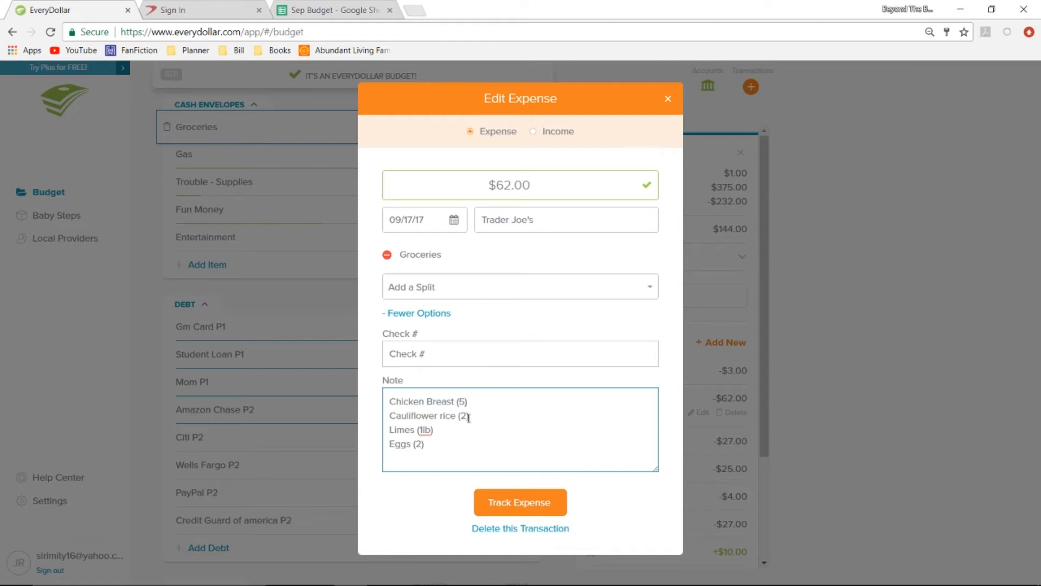
{"action": "left_click", "coordinate": [469, 417]}
{"action": "left_click", "coordinate": [669, 100]}
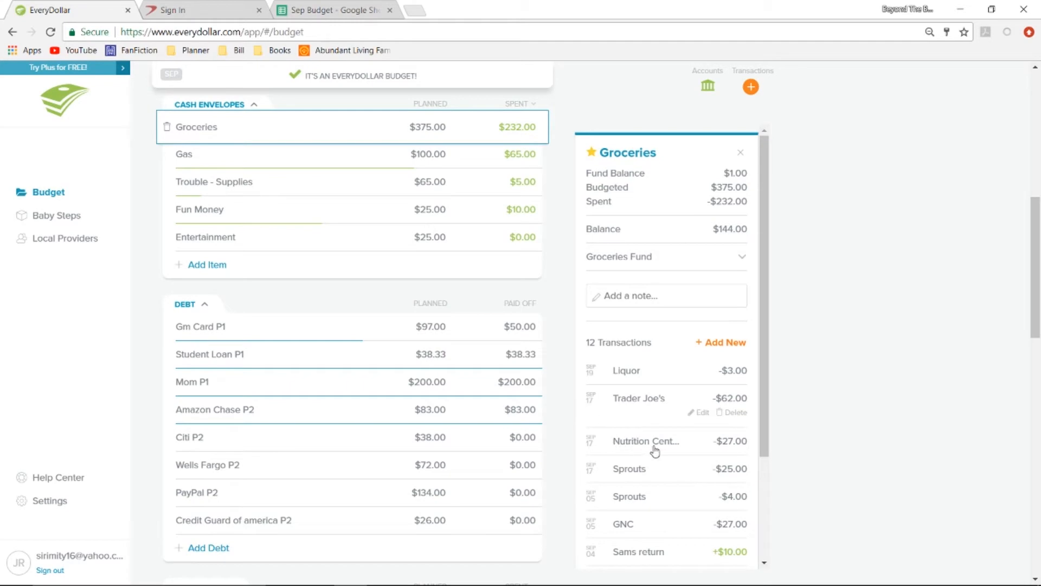
Extend the Nutrition Center expense's note to read "One bars (14)" and save the transaction.
{"action": "mouse_move", "coordinate": [654, 450]}
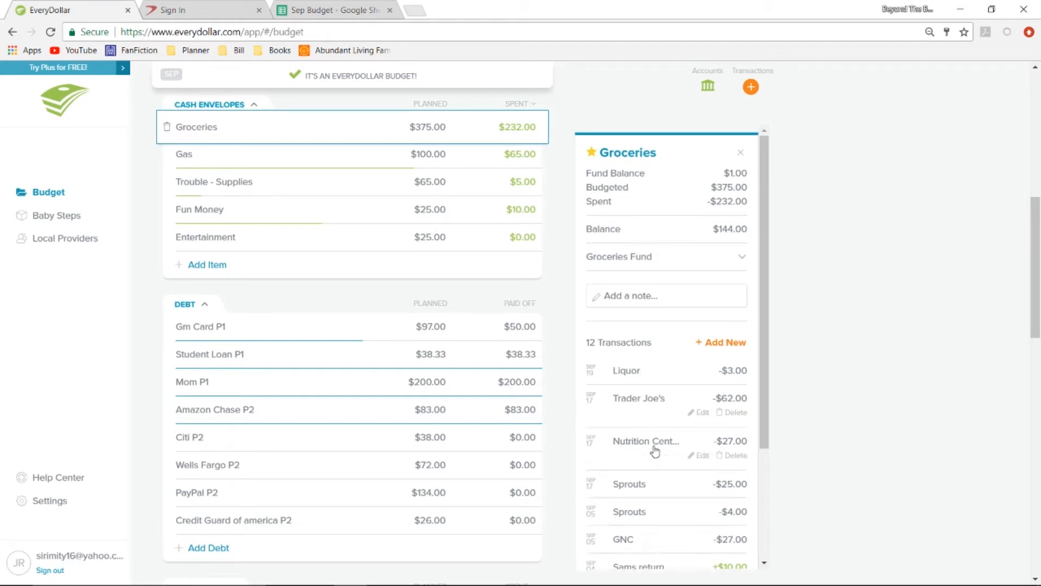
{"action": "left_click", "coordinate": [702, 457]}
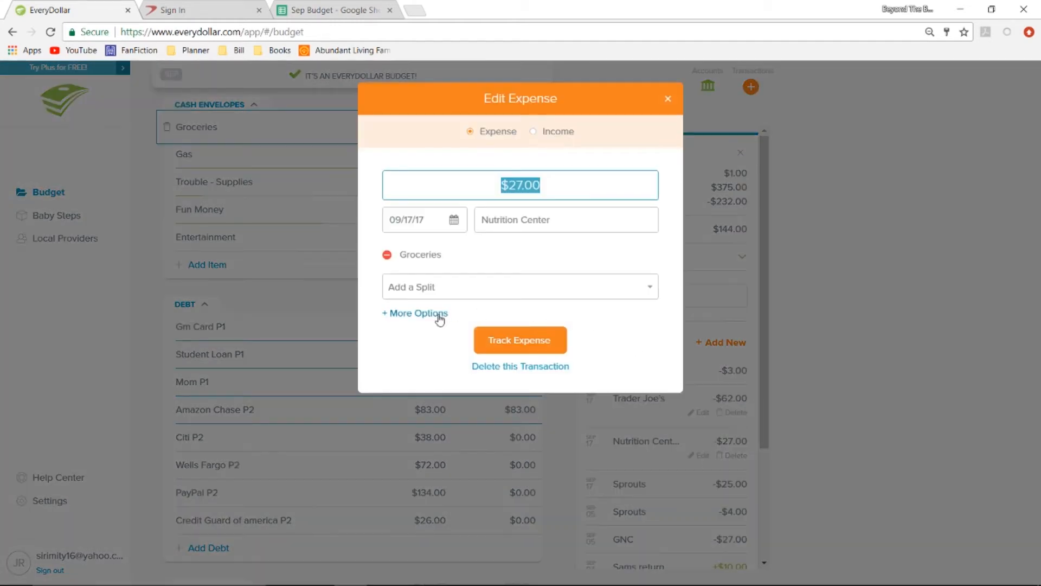
{"action": "left_click", "coordinate": [438, 317]}
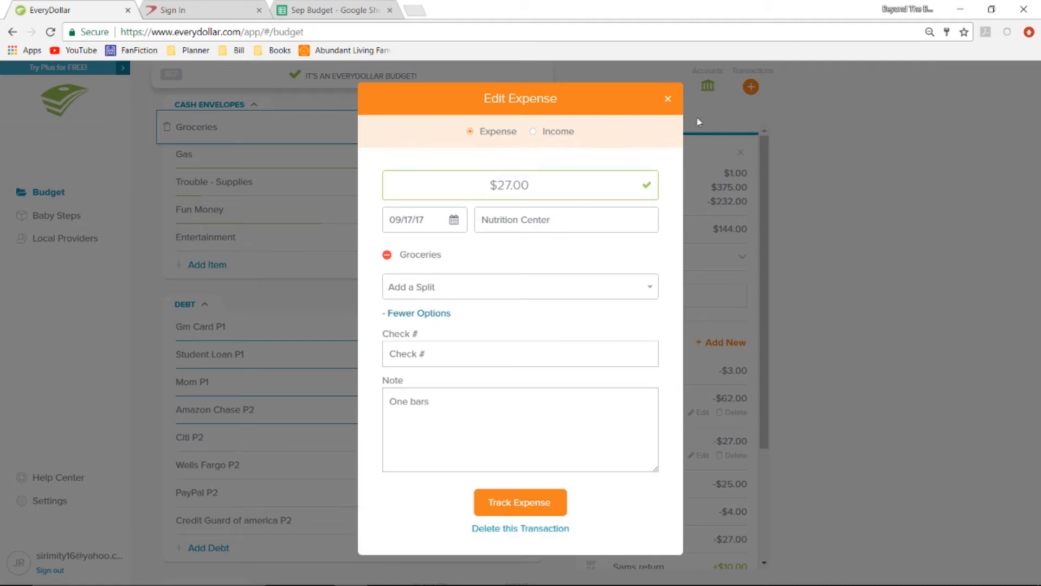
{"action": "left_click", "coordinate": [460, 408]}
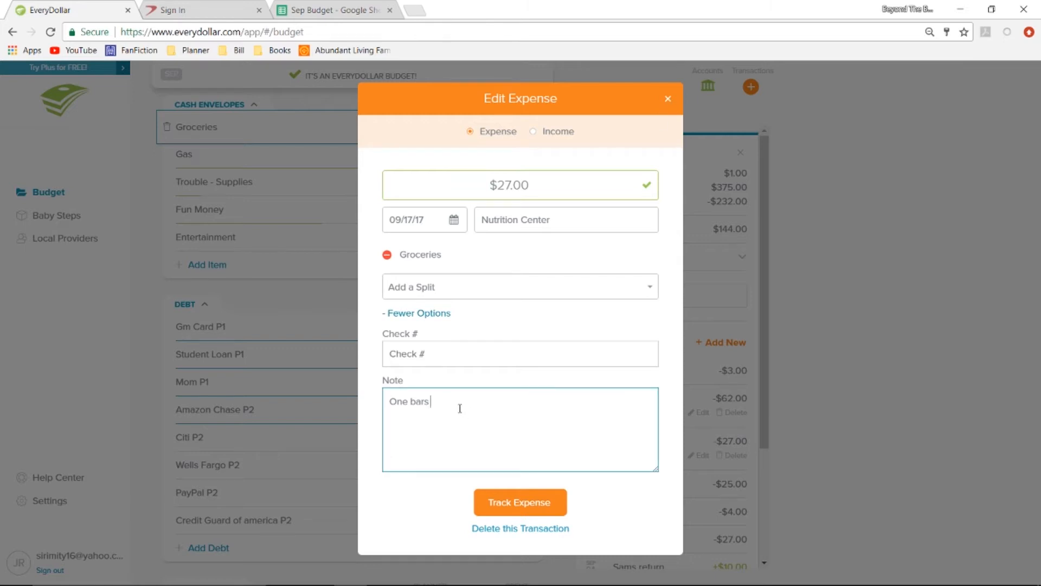
{"action": "type", "text": "(14)"}
{"action": "left_click", "coordinate": [516, 499]}
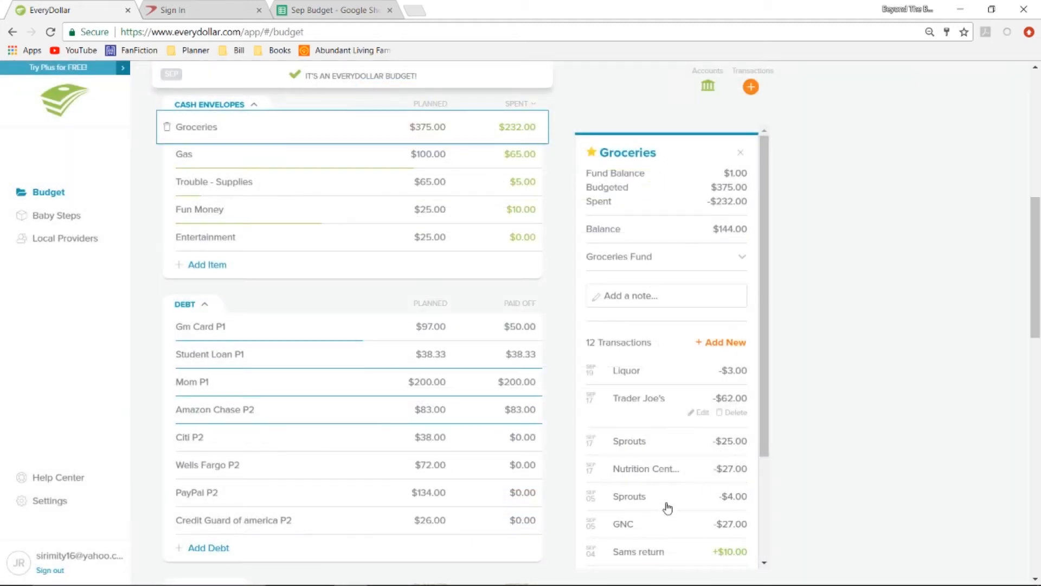
Read through the itemized note on the $25.00 Sprouts expense and close it without saving.
{"action": "left_click", "coordinate": [730, 449]}
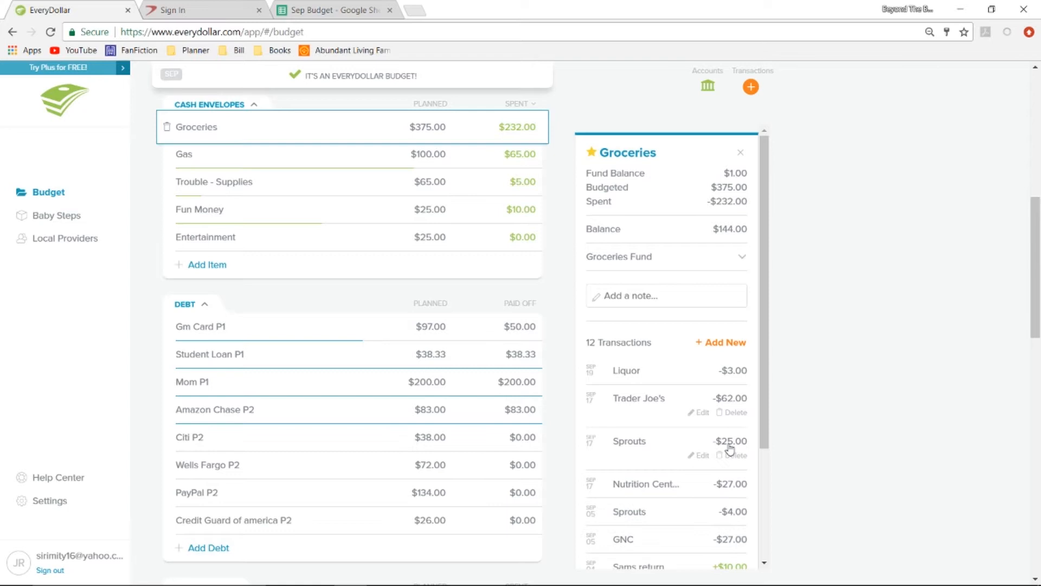
{"action": "left_click", "coordinate": [699, 456]}
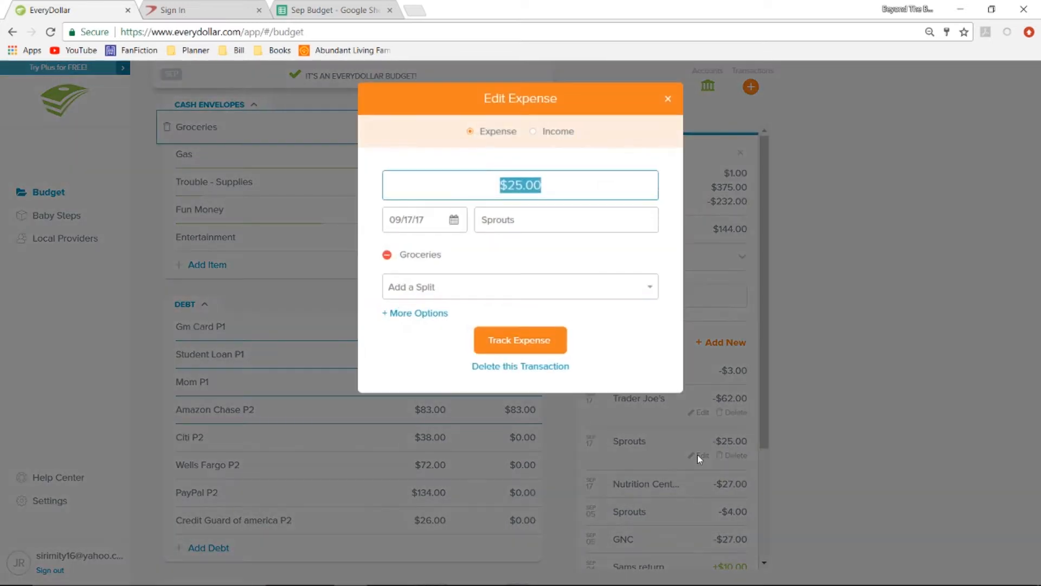
{"action": "left_click", "coordinate": [429, 314]}
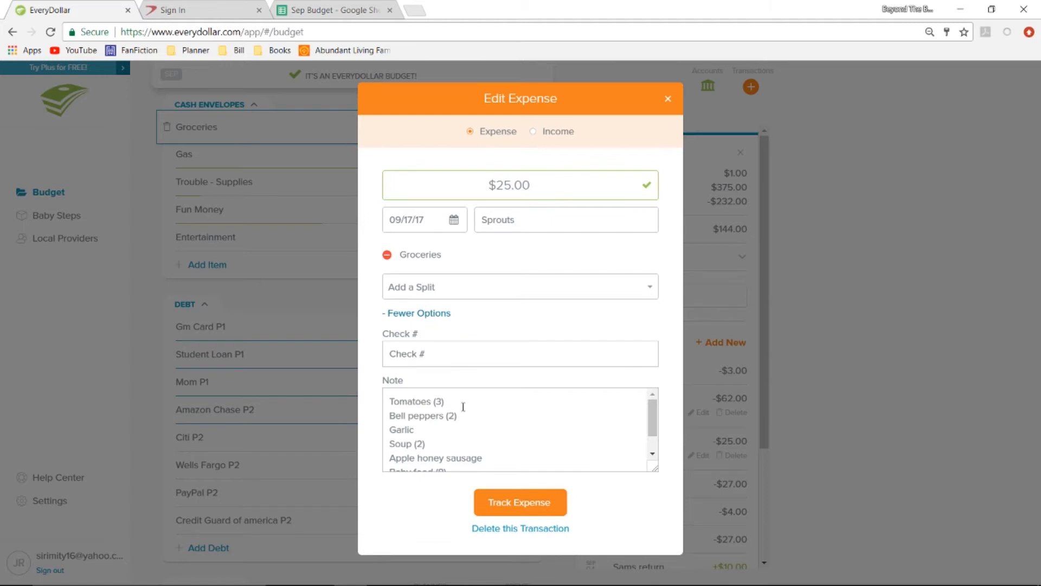
{"action": "scroll", "coordinate": [463, 407], "scroll_direction": "down", "scroll_amount": 1}
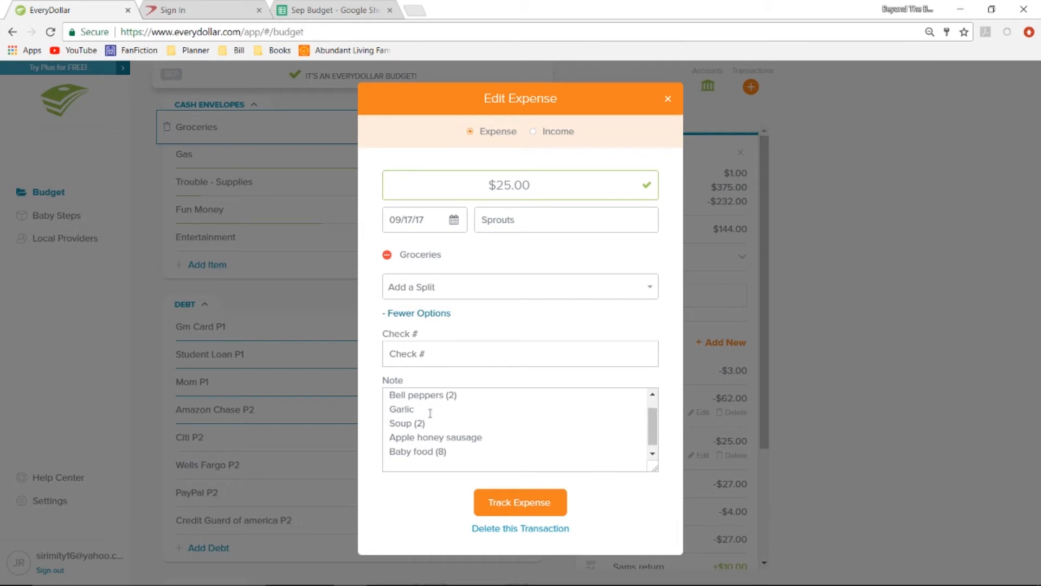
{"action": "left_click", "coordinate": [448, 406]}
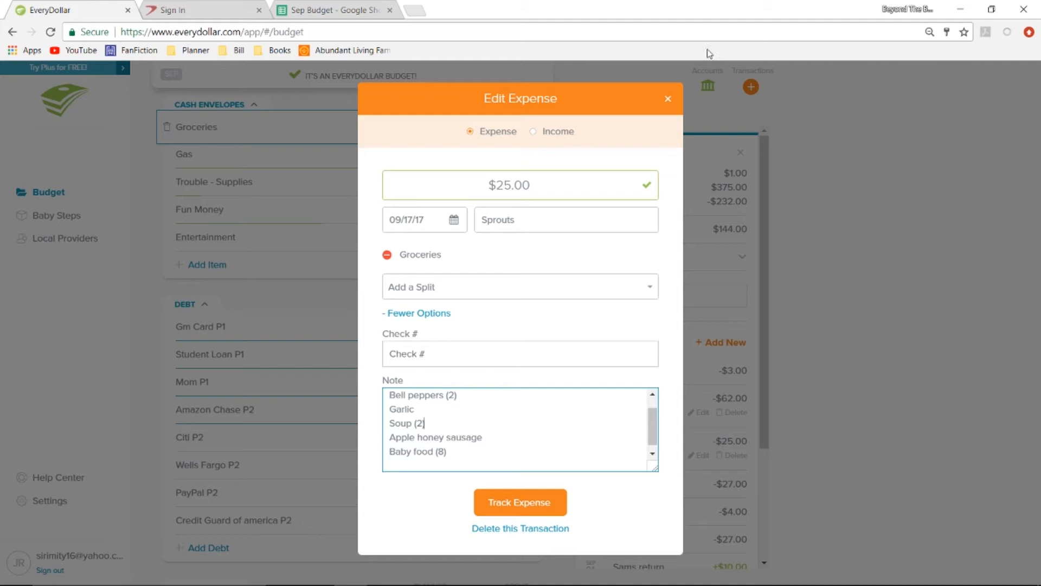
{"action": "left_click", "coordinate": [667, 102]}
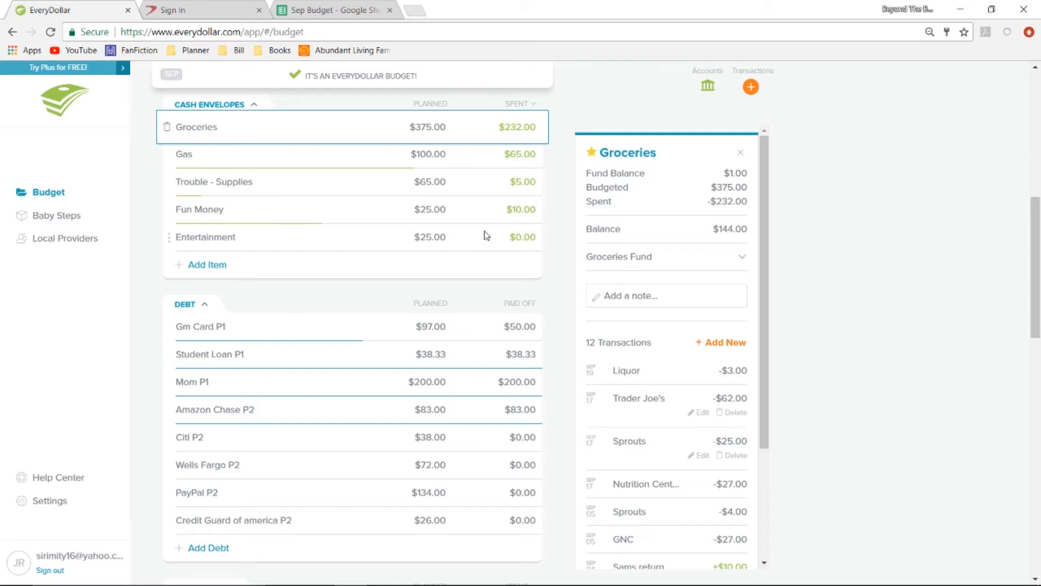
View the balances and transactions of the Gas and Trouble - Supplies cash envelopes.
{"action": "left_click", "coordinate": [482, 166]}
{"action": "left_click", "coordinate": [482, 170]}
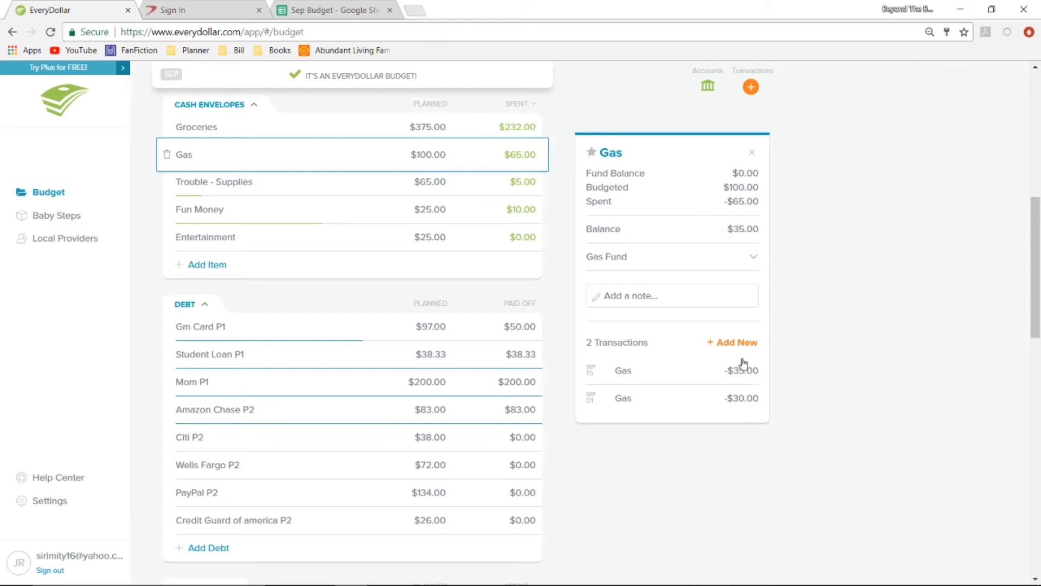
{"action": "left_click", "coordinate": [479, 184]}
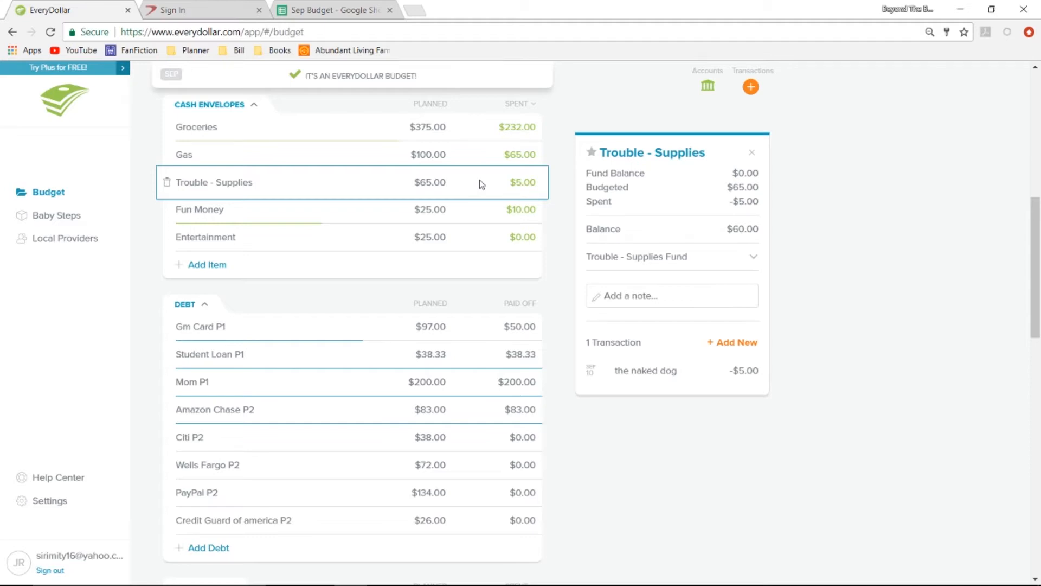
Examine the Fun Money and Entertainment envelopes with their fund starting balances and savings goals, then close the details.
{"action": "left_click", "coordinate": [475, 226]}
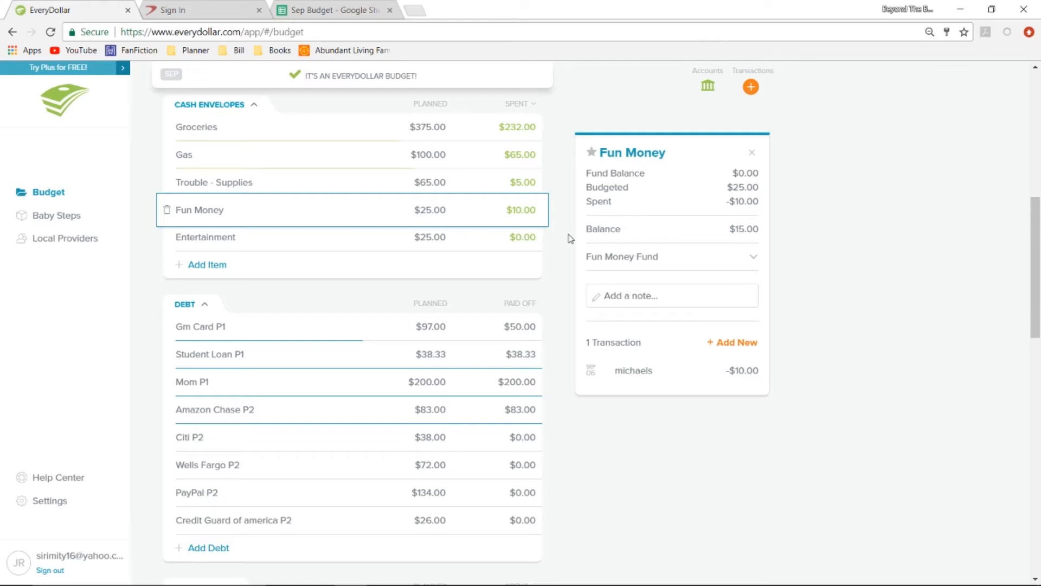
{"action": "left_click", "coordinate": [606, 262]}
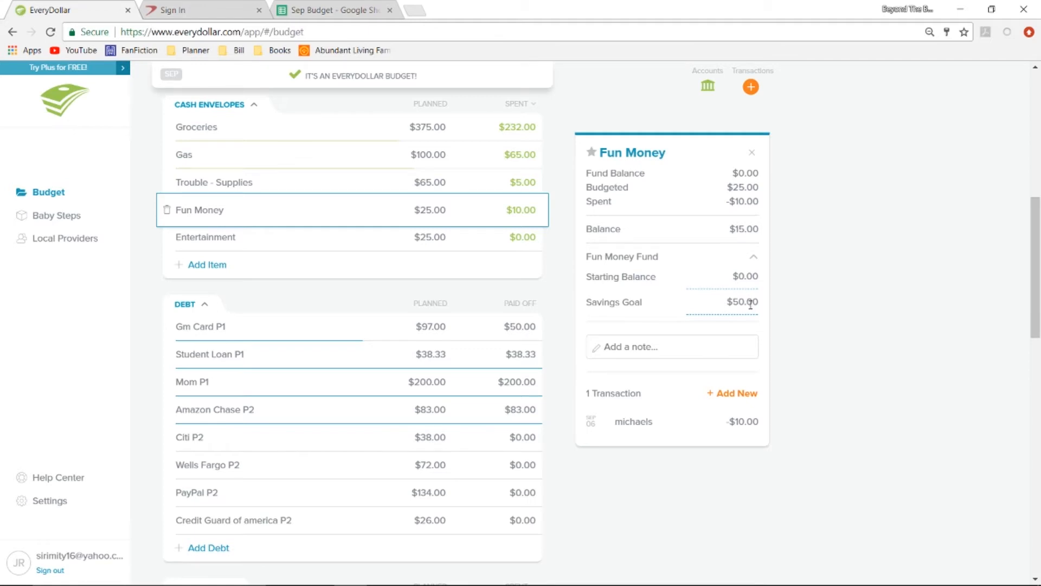
{"action": "left_click", "coordinate": [487, 242]}
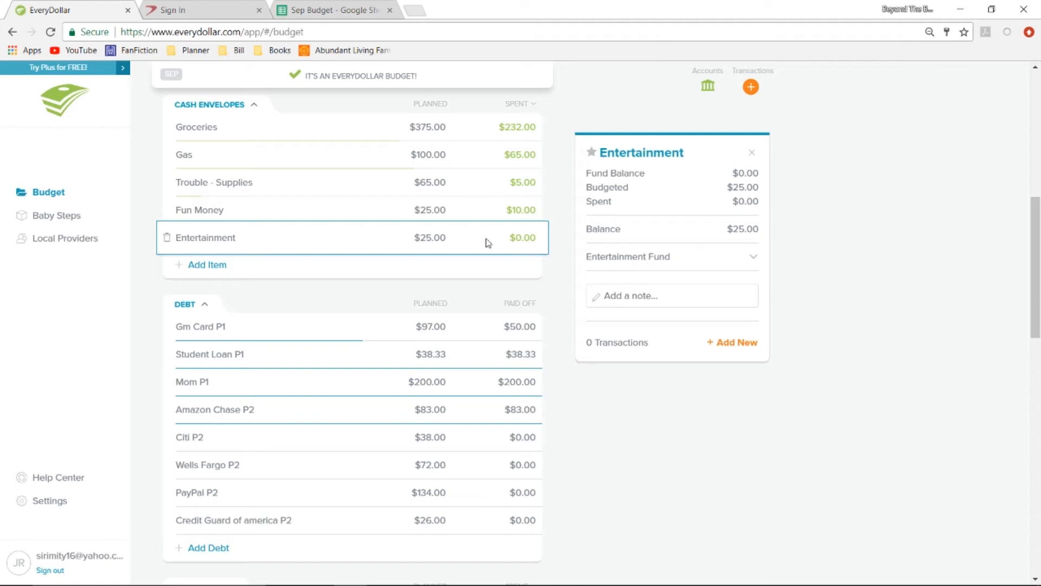
{"action": "left_click", "coordinate": [611, 270]}
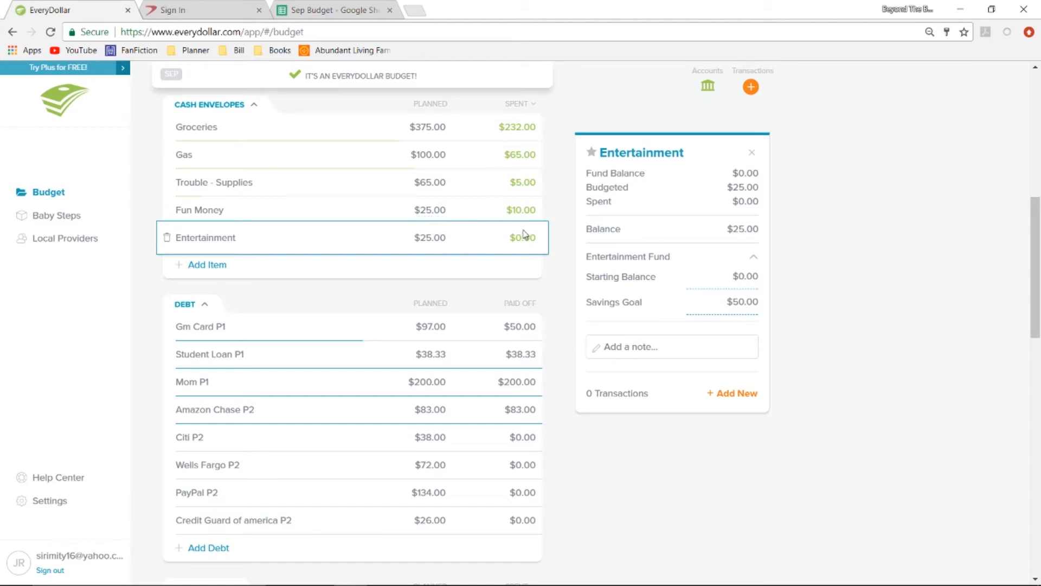
{"action": "left_click", "coordinate": [751, 154]}
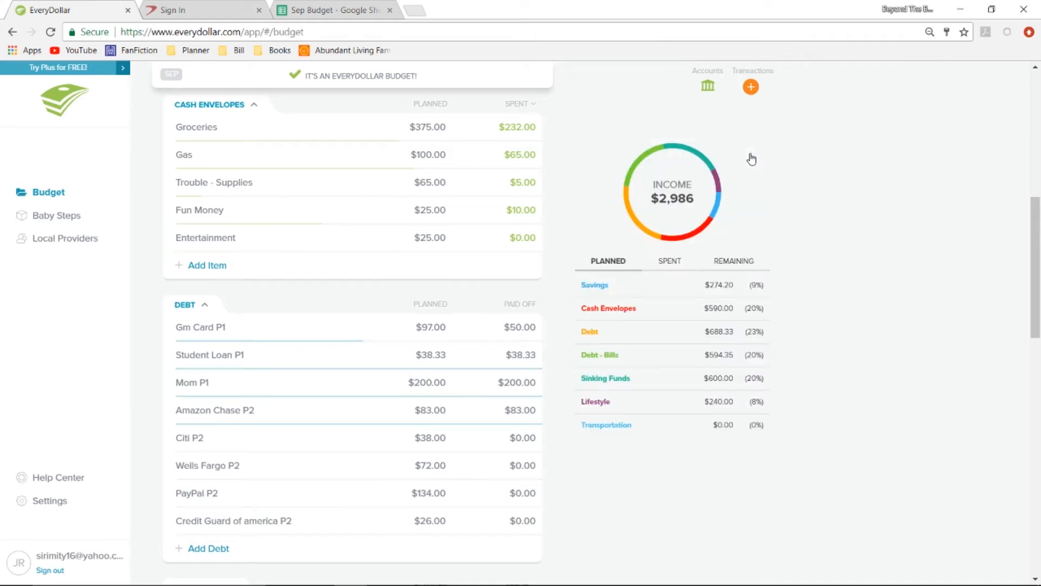
View the payment details of the Gm Card P1, Amazon Chase P2 and Citi P2 debts.
{"action": "left_click", "coordinate": [494, 329]}
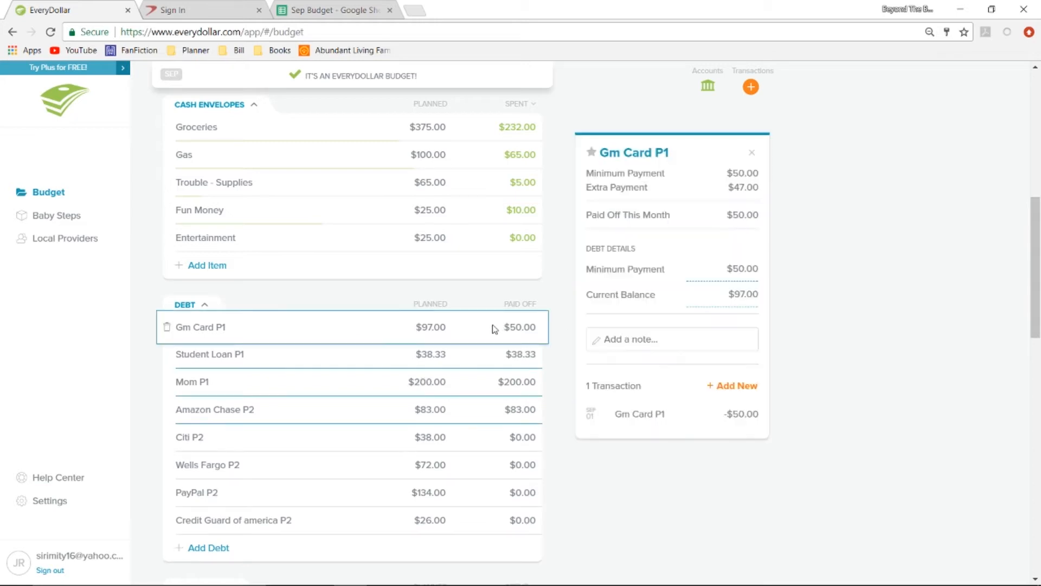
{"action": "scroll", "coordinate": [495, 329], "scroll_direction": "down", "scroll_amount": 2}
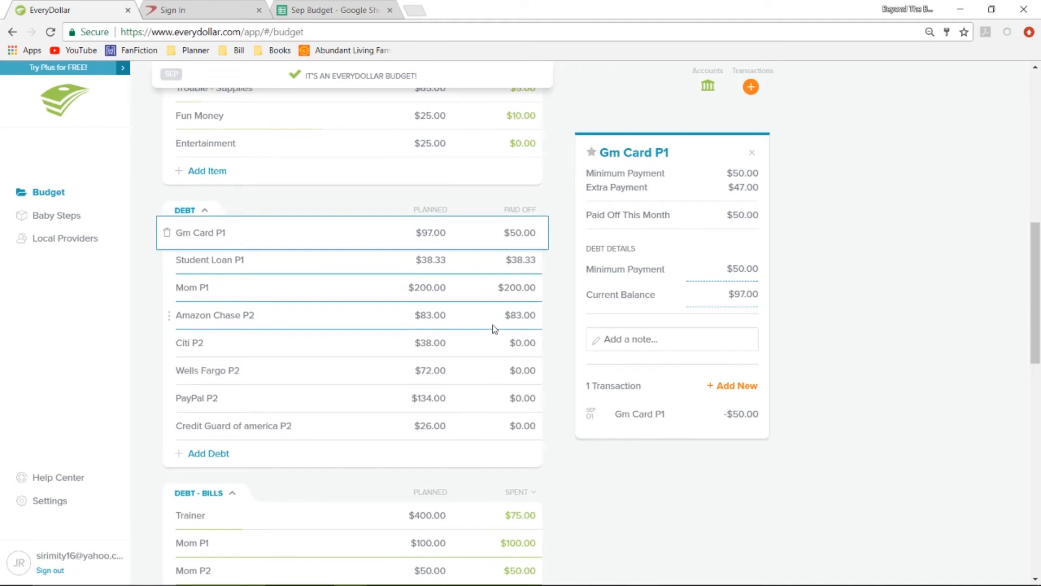
{"action": "left_click", "coordinate": [472, 354]}
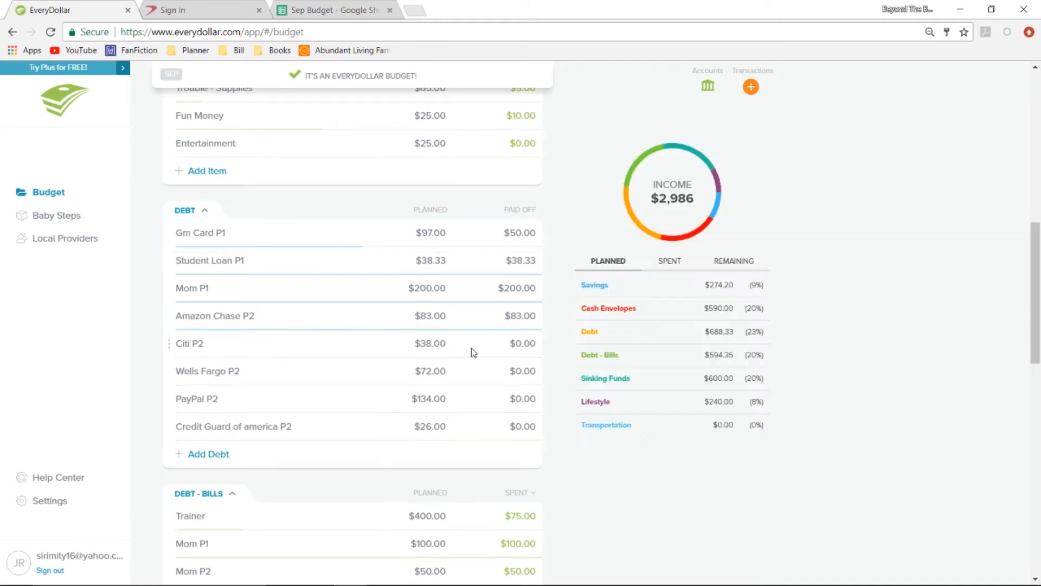
{"action": "left_click", "coordinate": [471, 317]}
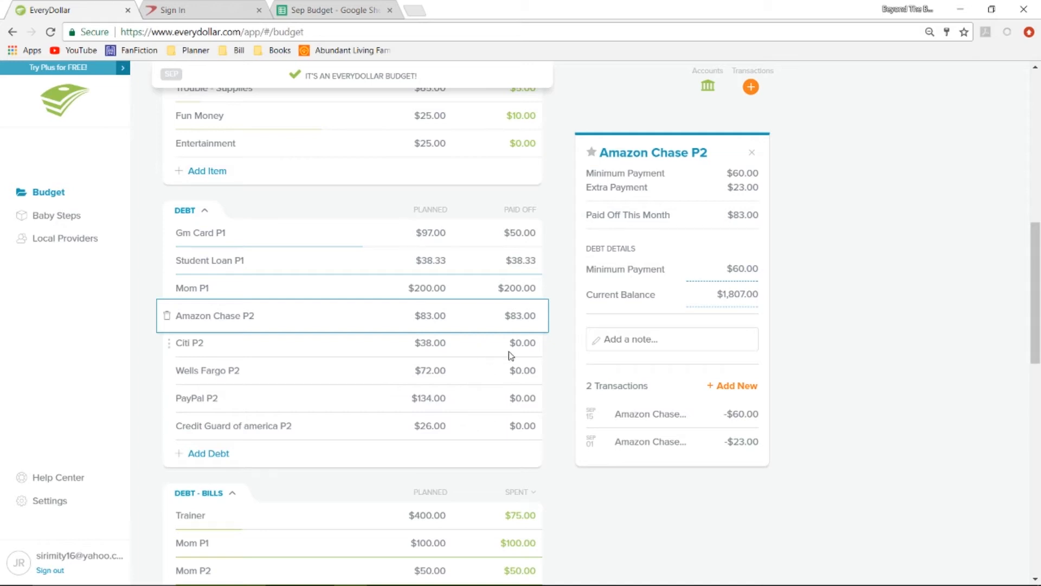
{"action": "left_click", "coordinate": [464, 356]}
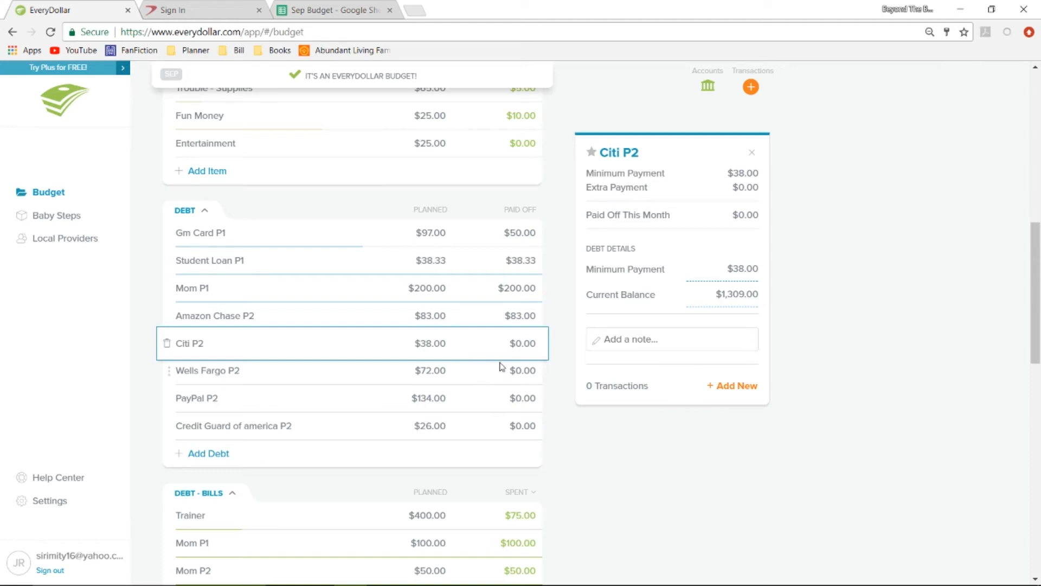
Set the planned amount of the Trainer item under Debt - Bills to $405.00.
{"action": "scroll", "coordinate": [500, 366], "scroll_direction": "down", "scroll_amount": 4}
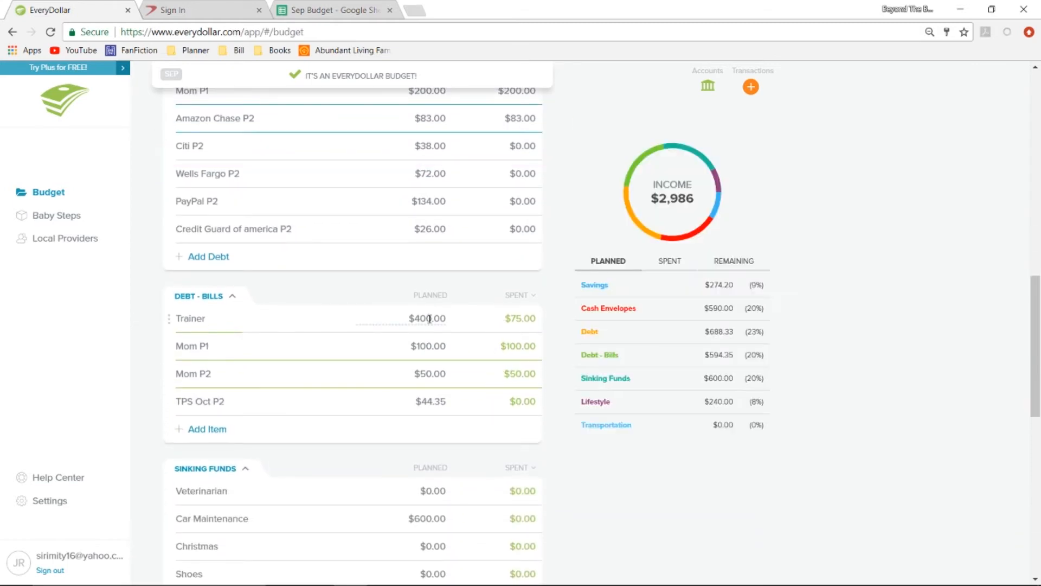
{"action": "left_click", "coordinate": [434, 320]}
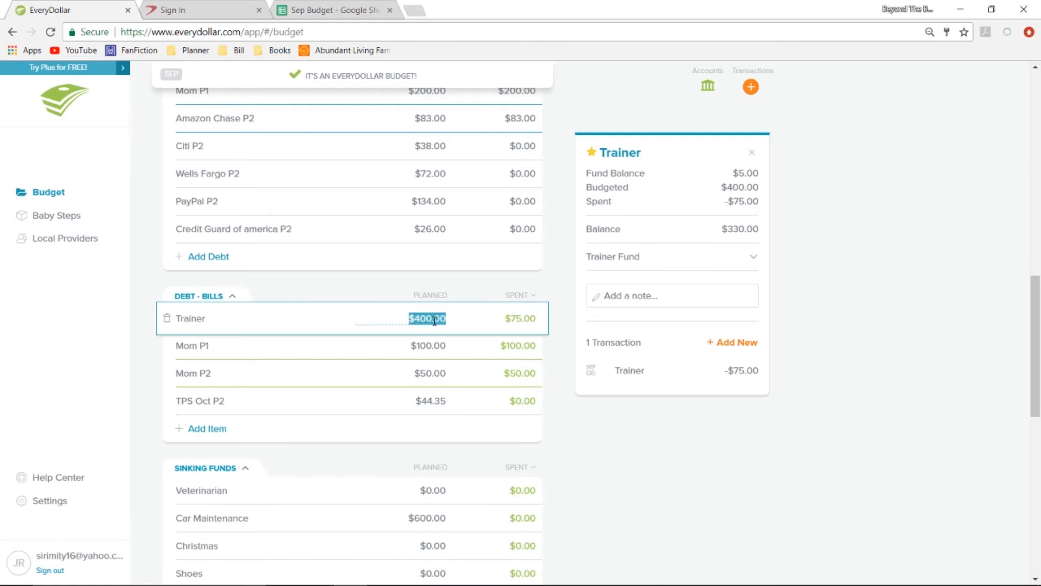
{"action": "type", "text": "425"}
{"action": "type", "text": ".0"}
{"action": "type", "text": "0"}
{"action": "left_click", "coordinate": [476, 285]}
{"action": "left_click", "coordinate": [478, 324]}
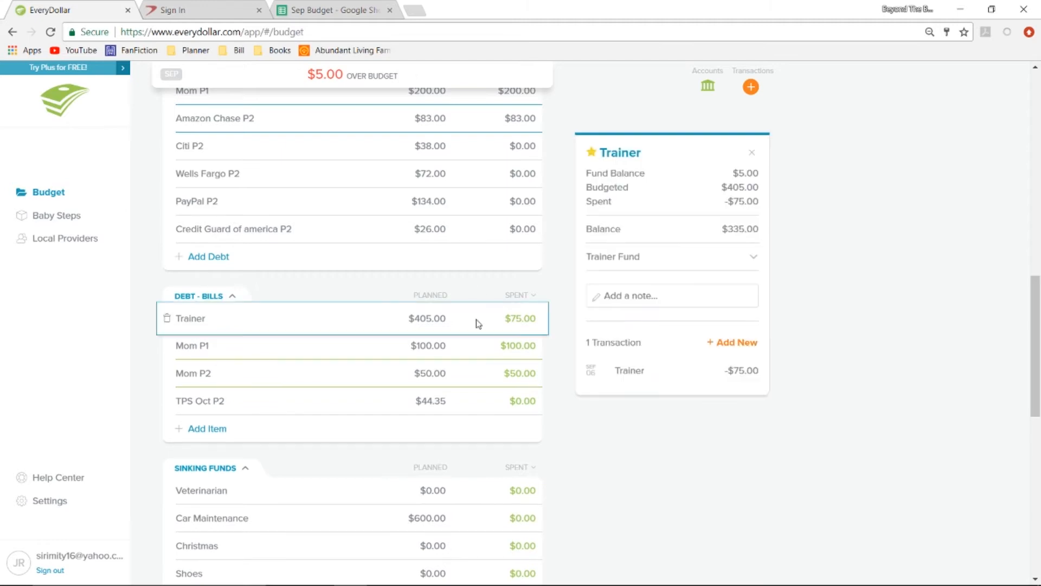
Record a new $25.00 expense under the Trainer budget item.
{"action": "left_click", "coordinate": [745, 342]}
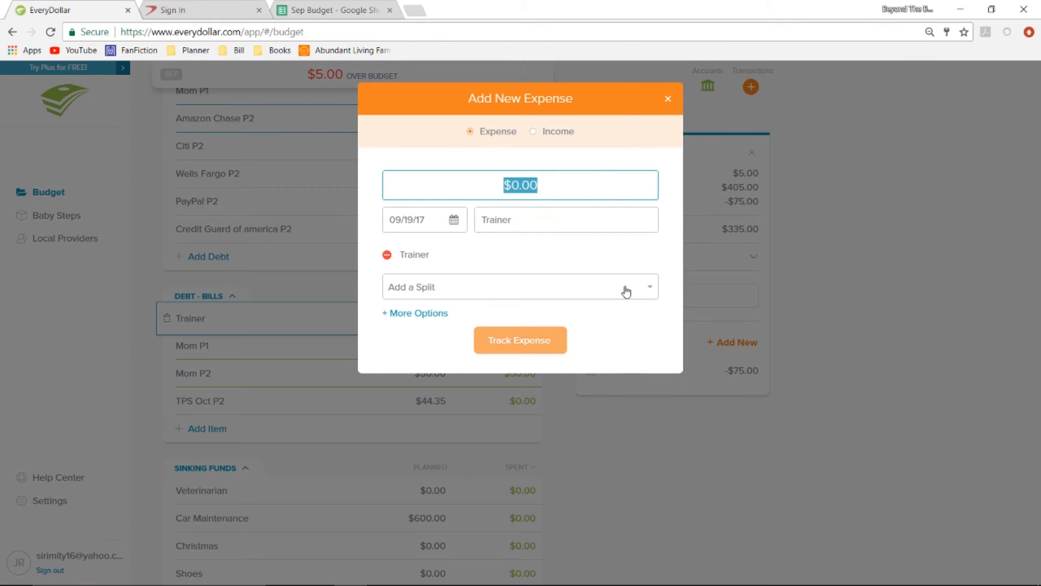
{"action": "type", "text": "25.00"}
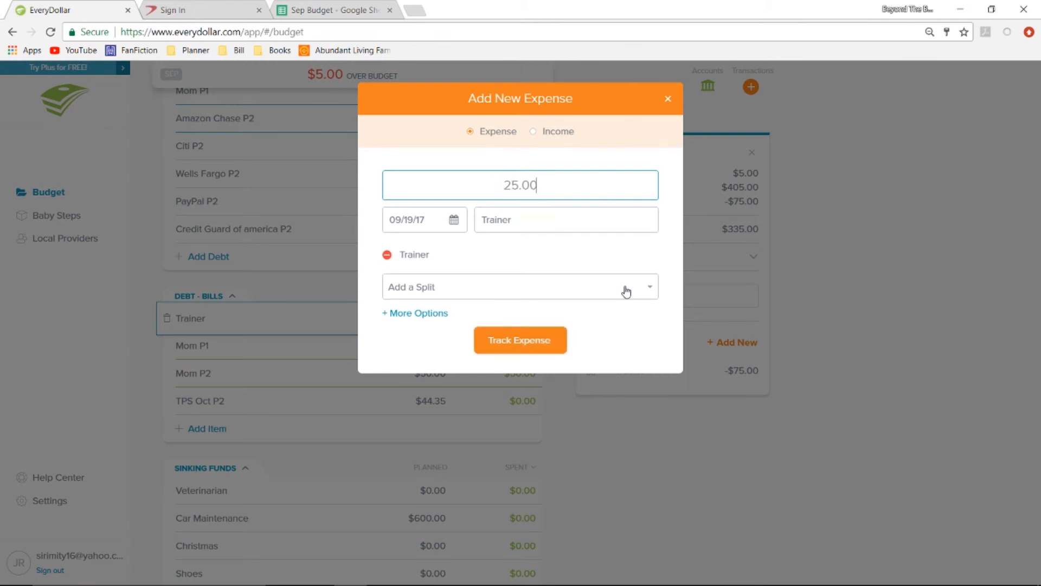
{"action": "left_click", "coordinate": [528, 338]}
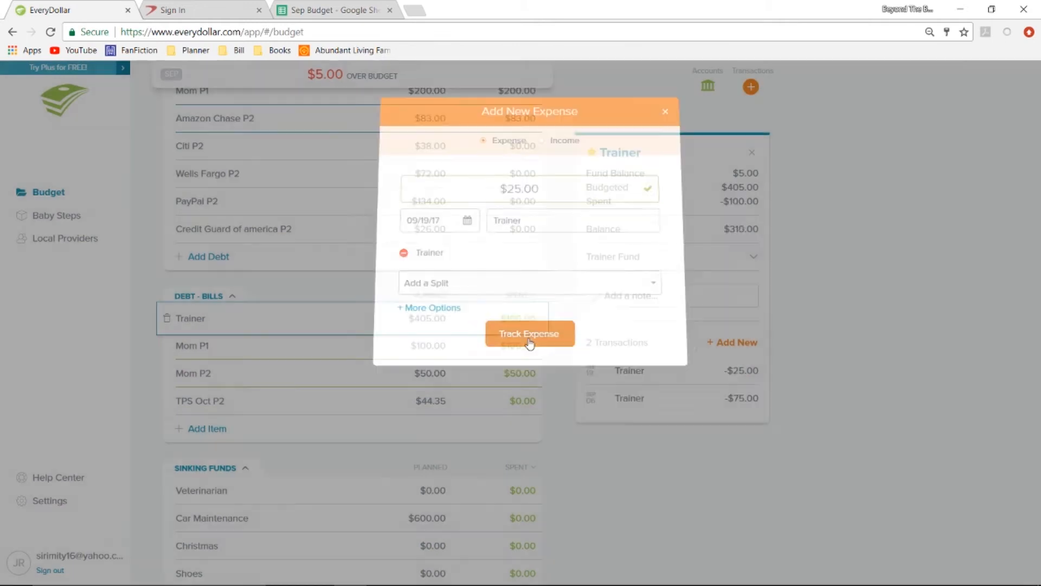
Change the $25.00 Trainer expense's date to 09/11/17, save it and close the item's details.
{"action": "left_click", "coordinate": [597, 376]}
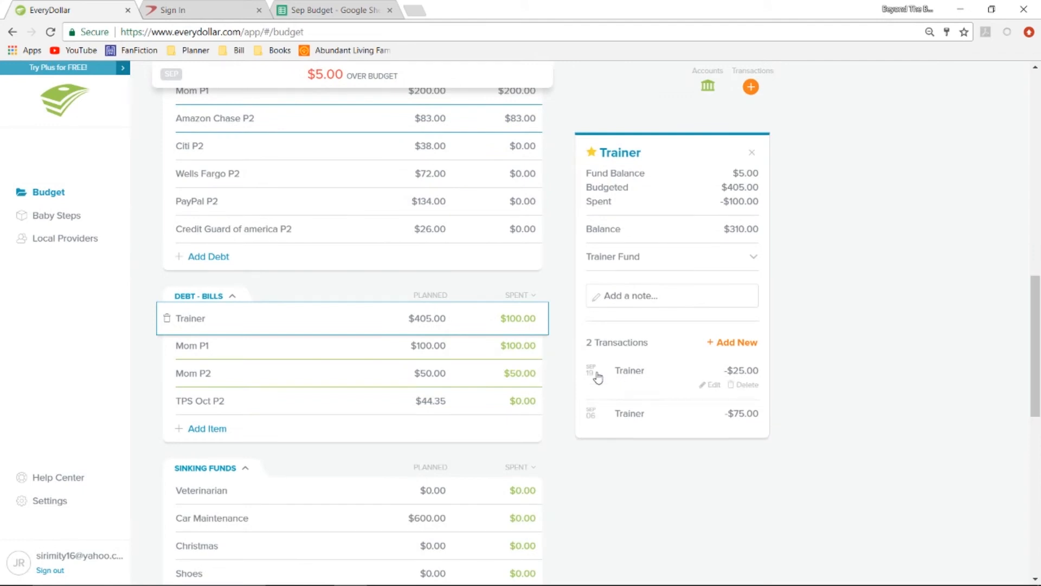
{"action": "left_click", "coordinate": [708, 385]}
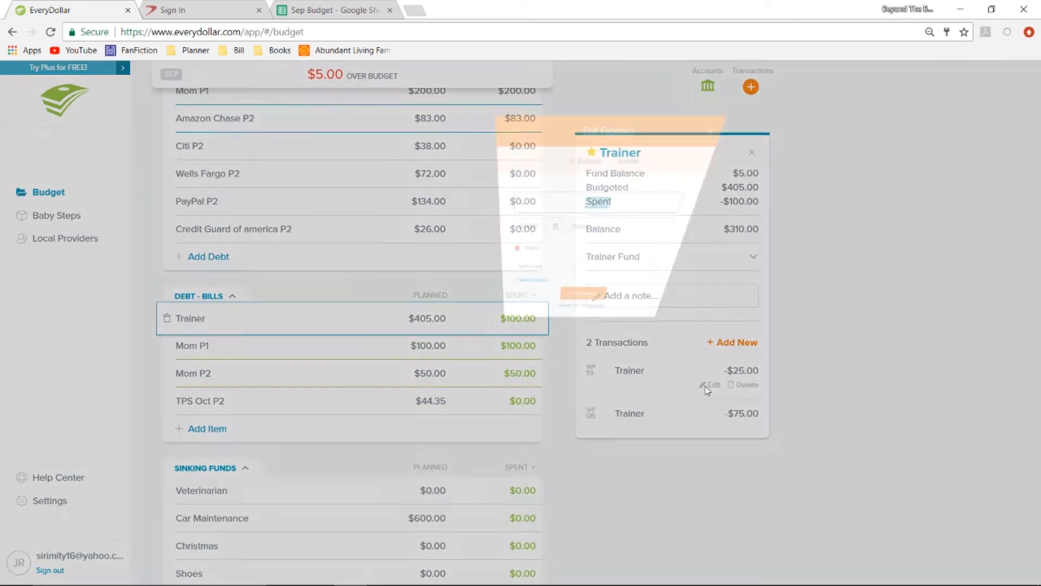
{"action": "left_click", "coordinate": [456, 222]}
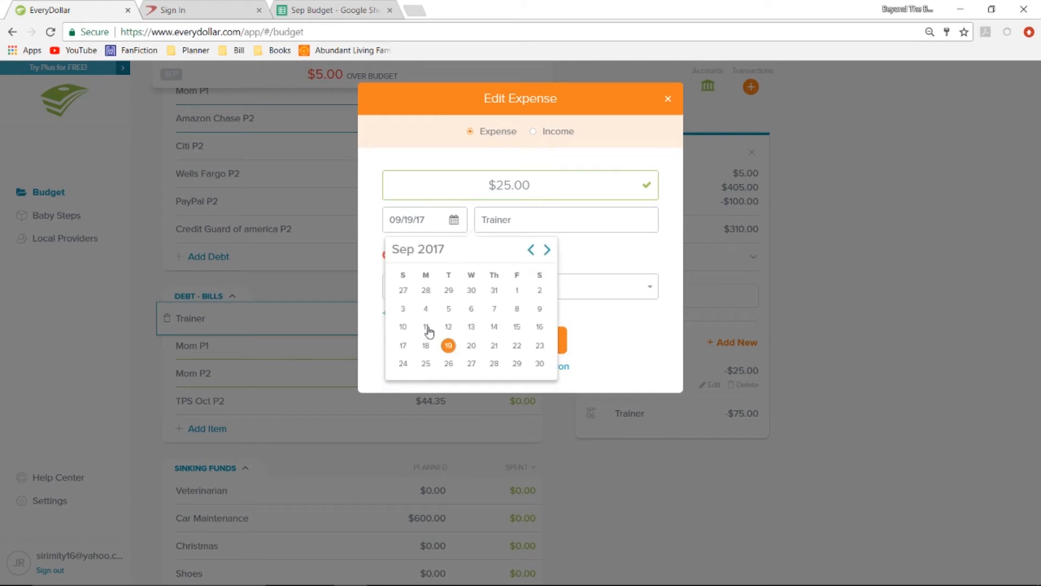
{"action": "left_click", "coordinate": [426, 327]}
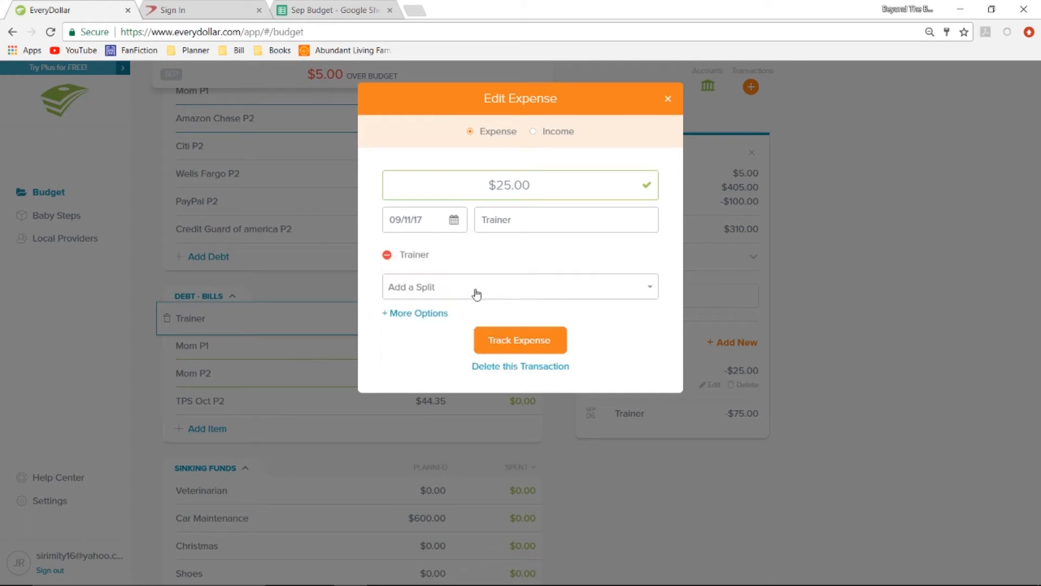
{"action": "left_click", "coordinate": [553, 340]}
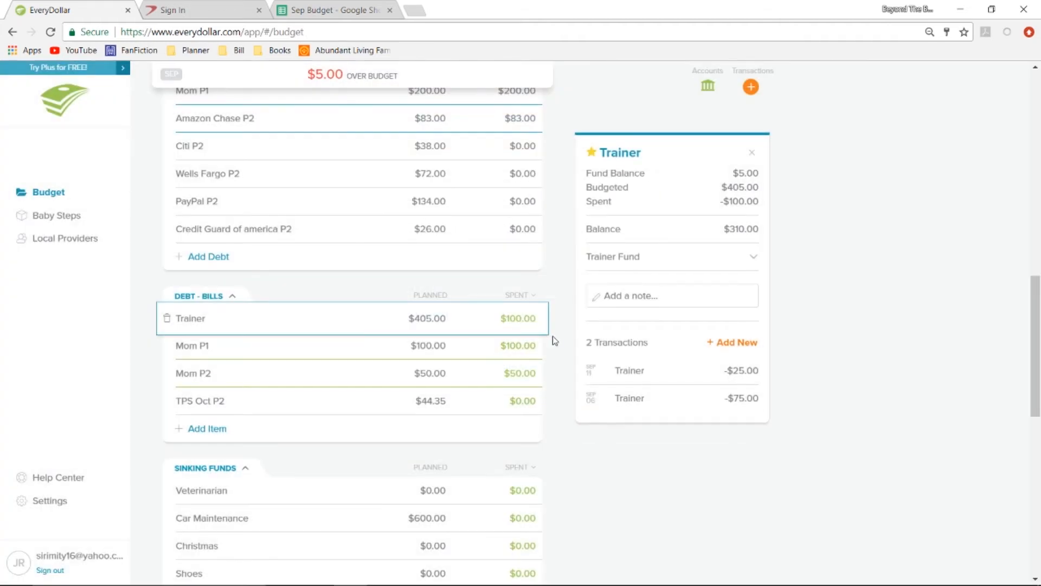
{"action": "left_click", "coordinate": [564, 339]}
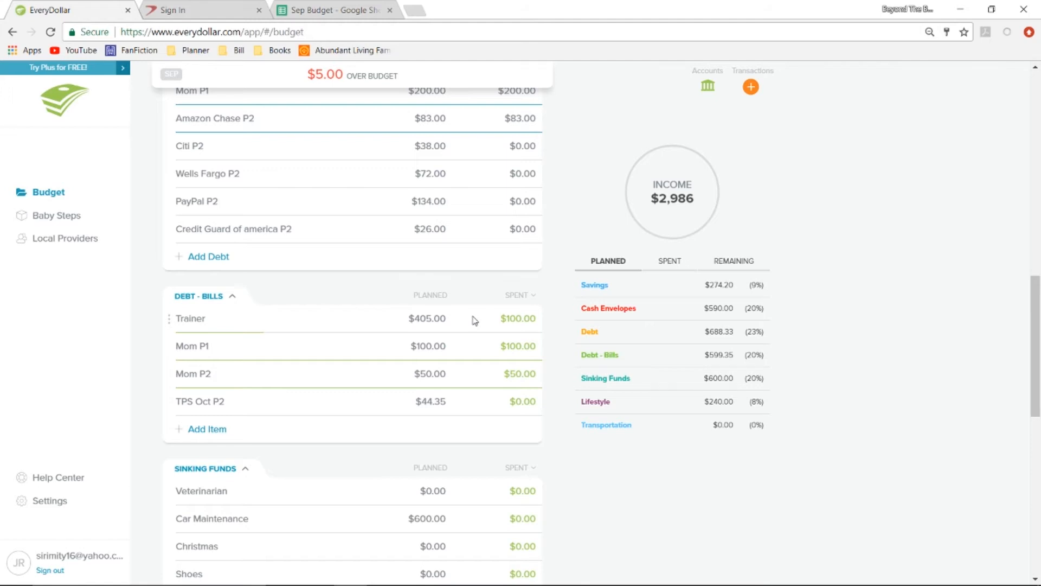
View the details of the Mom P1, Mom P2 and TPS Oct P2 bills and the Car Maintenance sinking fund.
{"action": "left_click", "coordinate": [465, 355]}
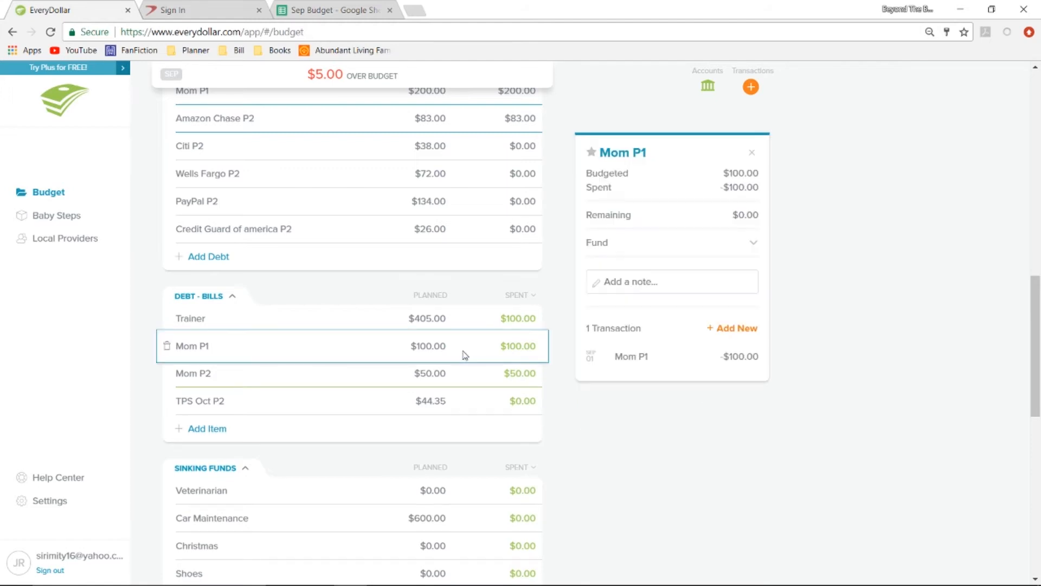
{"action": "left_click", "coordinate": [472, 387]}
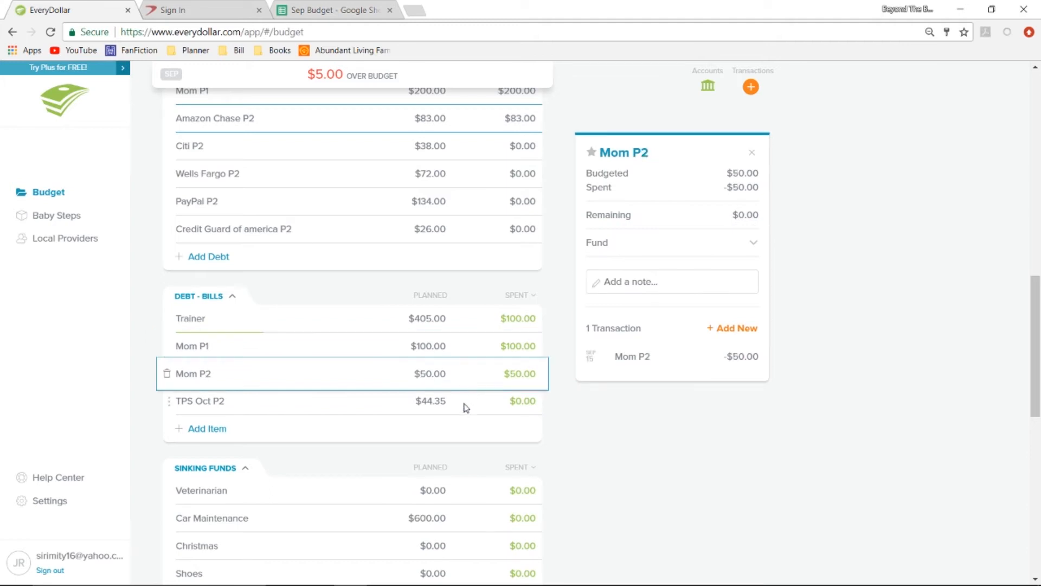
{"action": "left_click", "coordinate": [465, 406]}
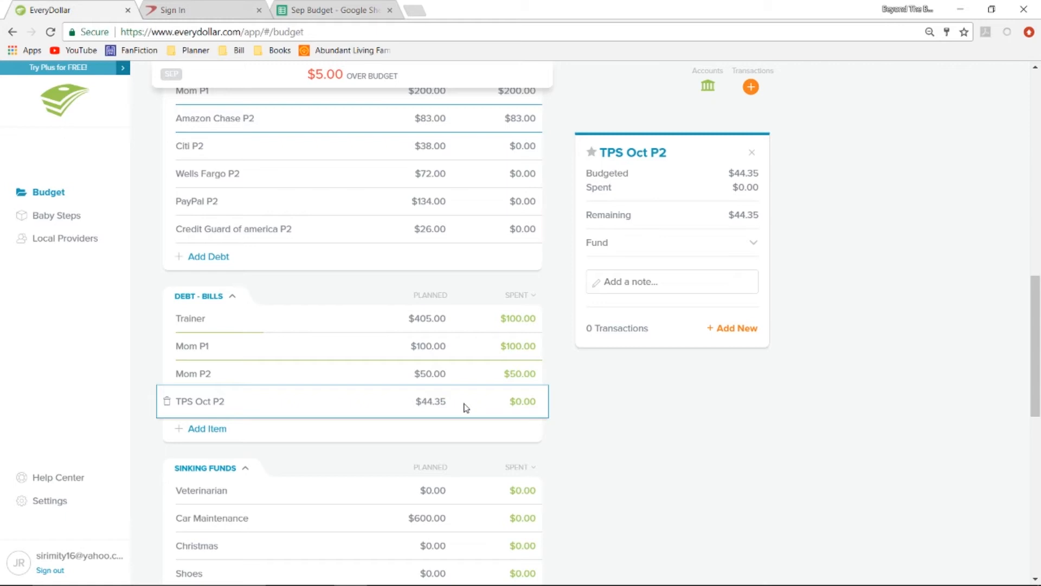
{"action": "scroll", "coordinate": [466, 407], "scroll_direction": "down", "scroll_amount": 4}
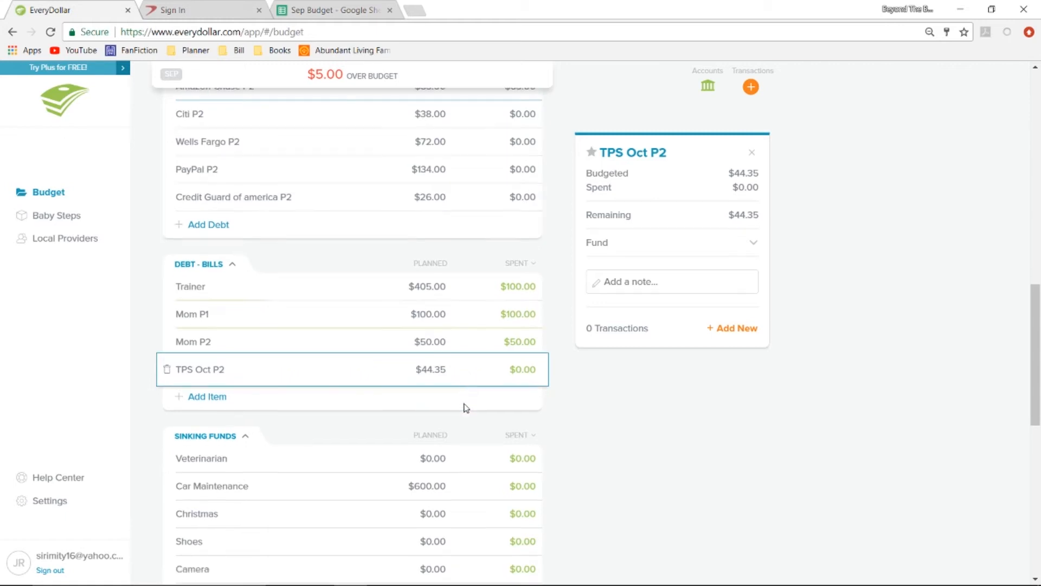
{"action": "scroll", "coordinate": [466, 407], "scroll_direction": "down", "scroll_amount": 1}
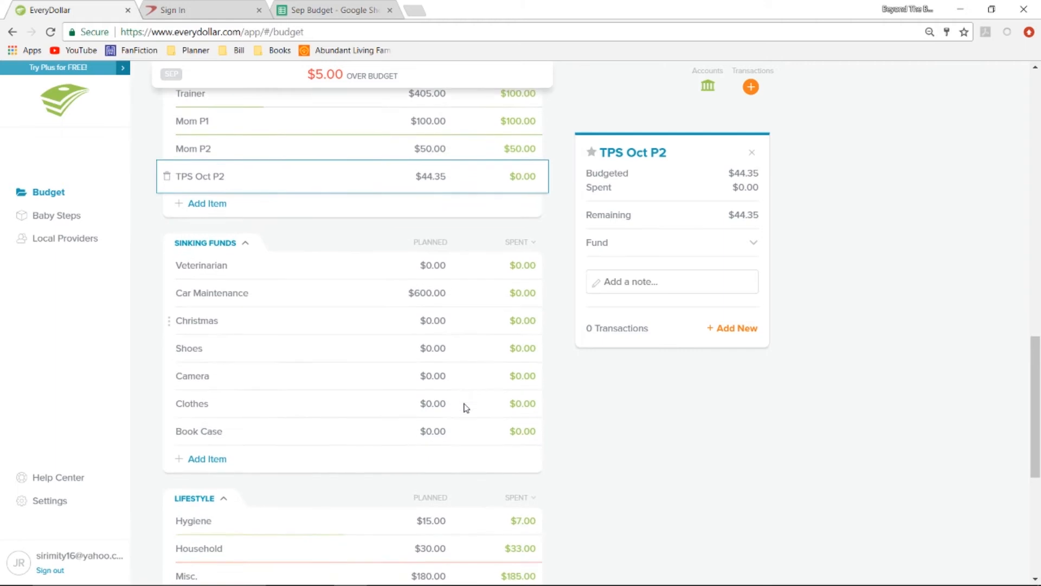
{"action": "left_click", "coordinate": [465, 284]}
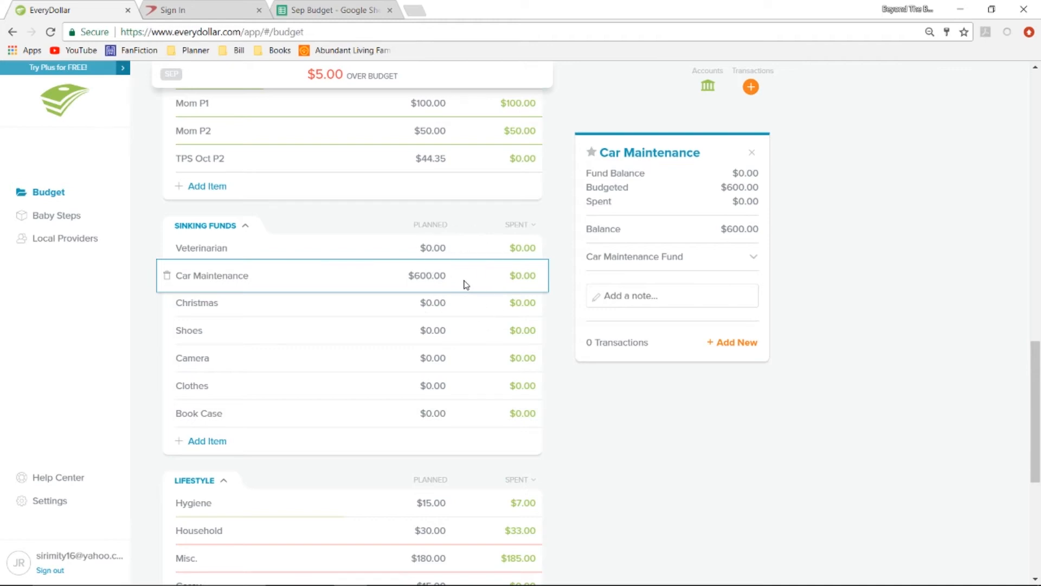
Read the note on the $12.00 Target expense in the Hygiene item and close it without saving.
{"action": "scroll", "coordinate": [466, 284], "scroll_direction": "down", "scroll_amount": 6}
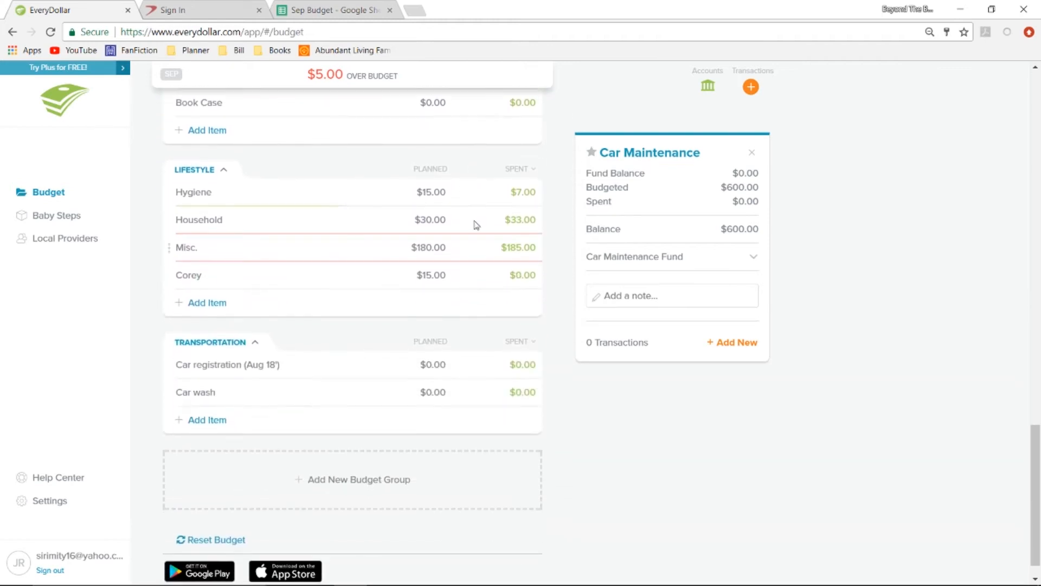
{"action": "left_click", "coordinate": [474, 202]}
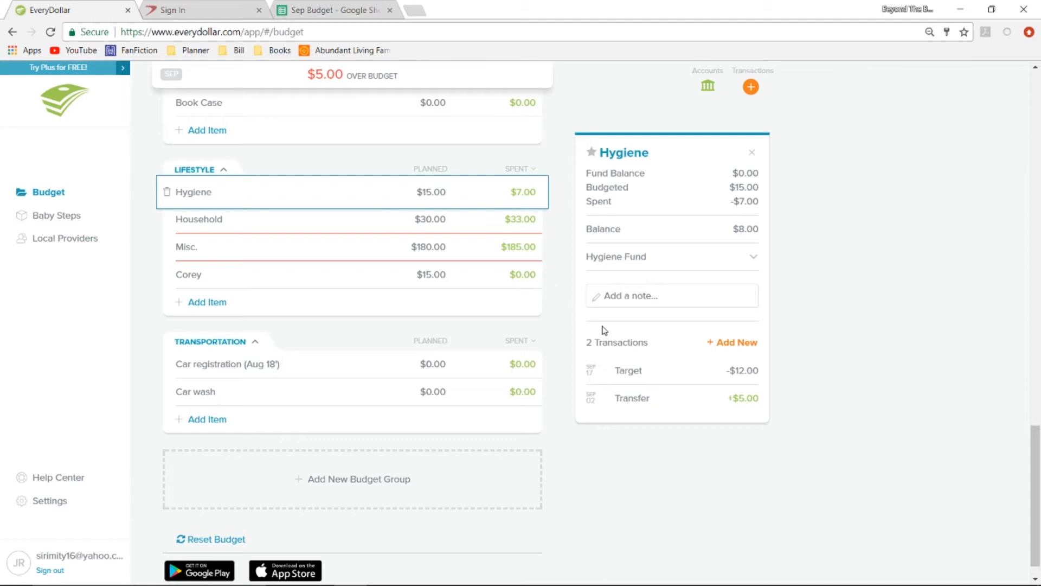
{"action": "mouse_move", "coordinate": [675, 377]}
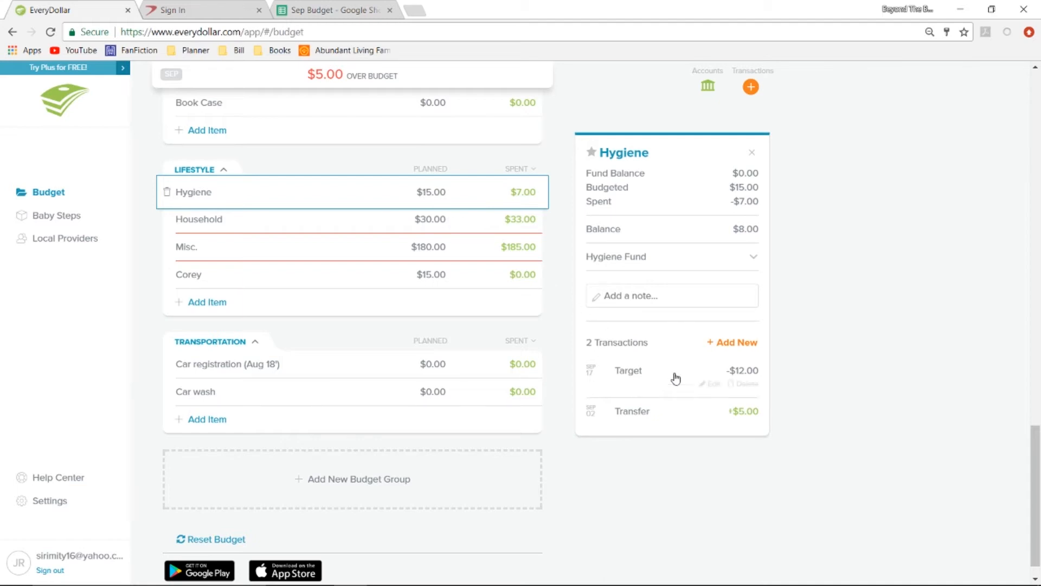
{"action": "left_click", "coordinate": [712, 385]}
{"action": "left_click", "coordinate": [430, 298]}
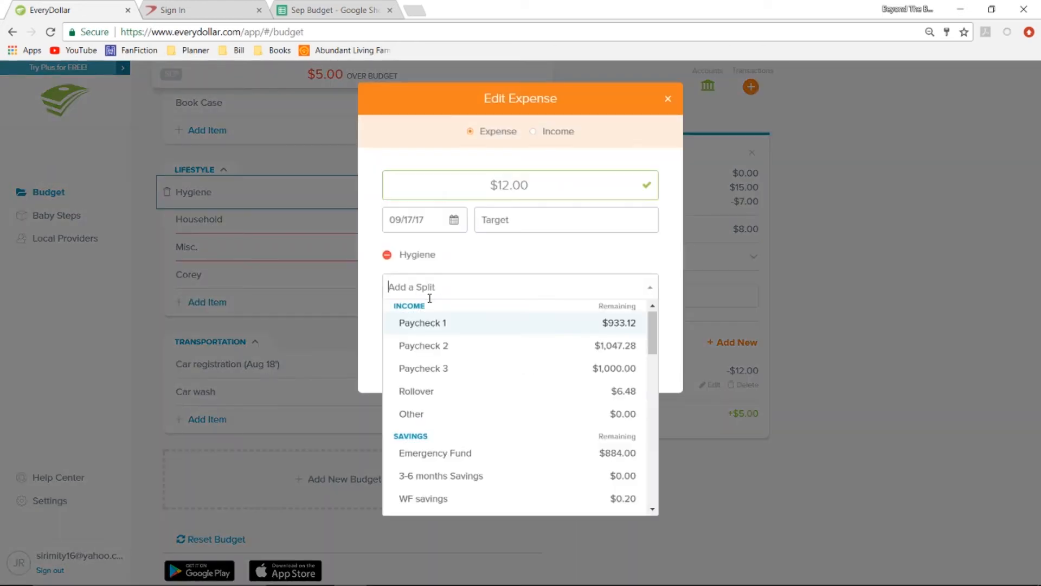
{"action": "left_click", "coordinate": [365, 326]}
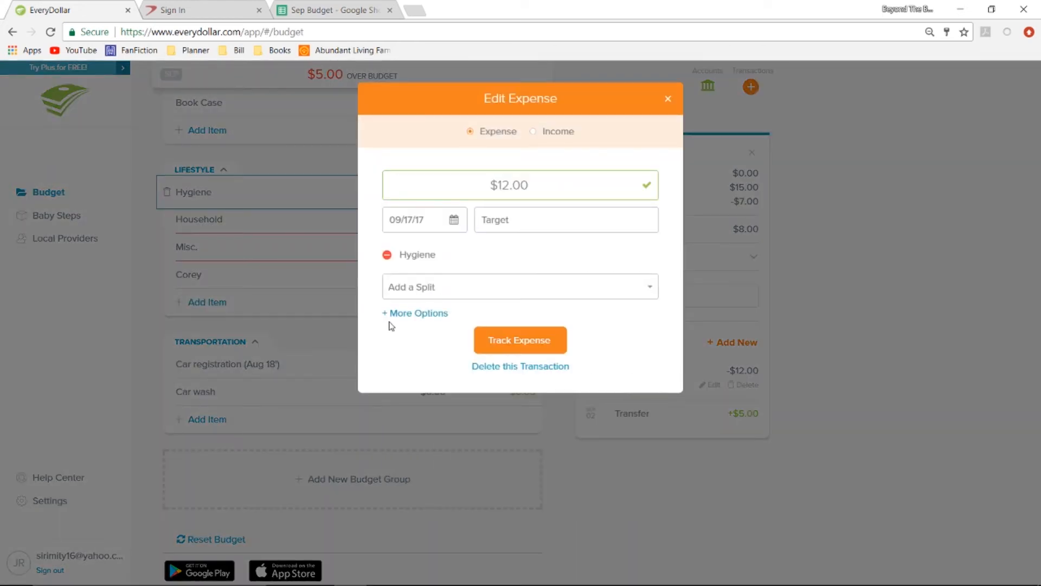
{"action": "left_click", "coordinate": [412, 314]}
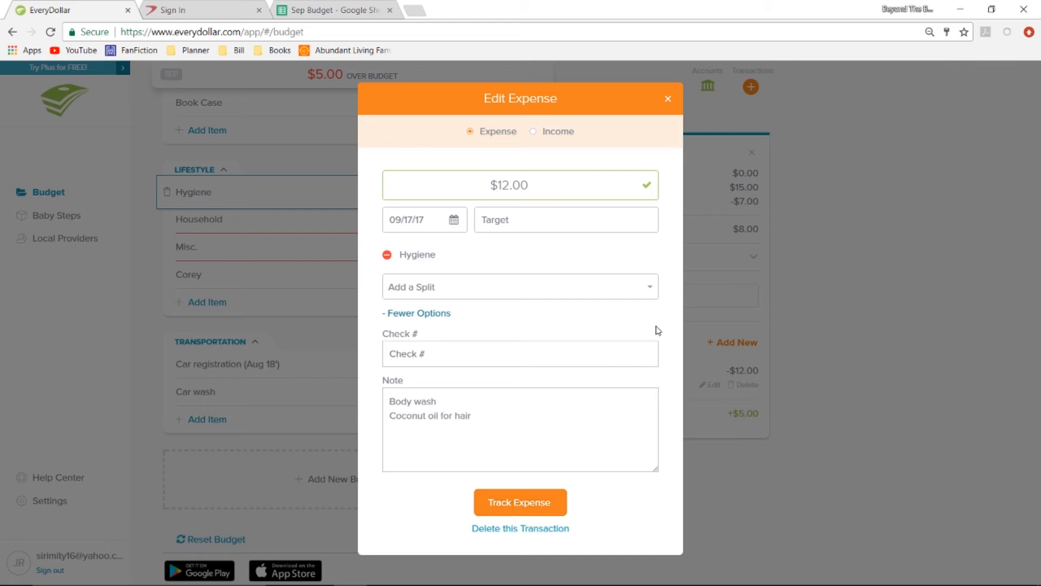
{"action": "left_click", "coordinate": [668, 101]}
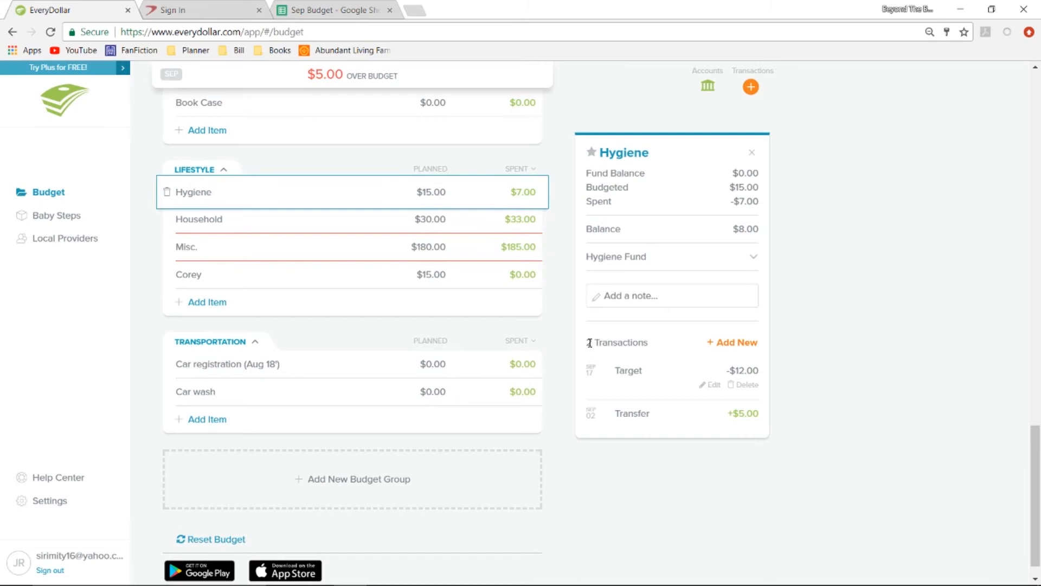
Change the payee of the Household item's $24.00 expense to Target, check its note and save the expense.
{"action": "left_click", "coordinate": [475, 222]}
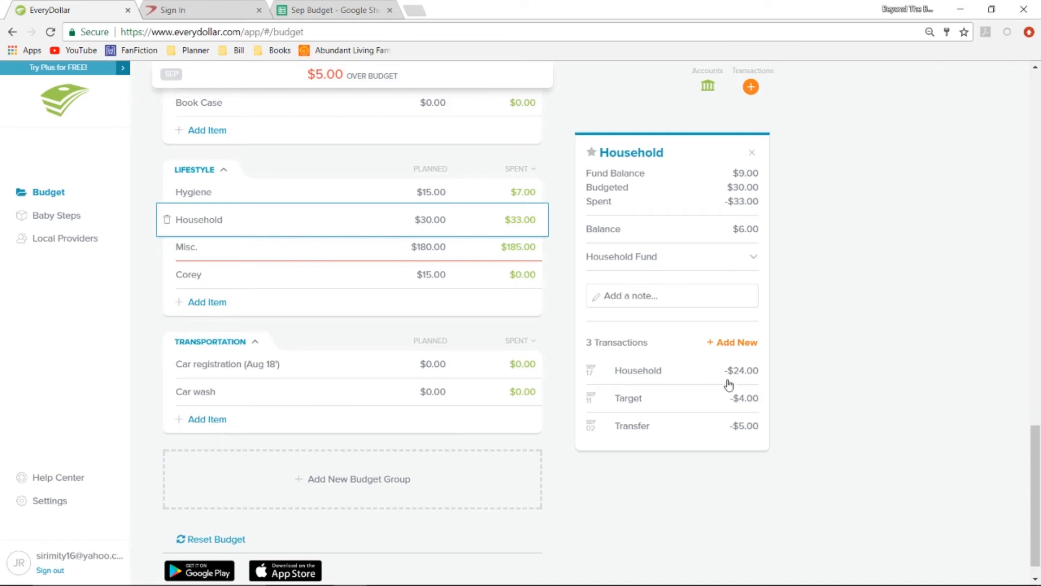
{"action": "left_click", "coordinate": [696, 374]}
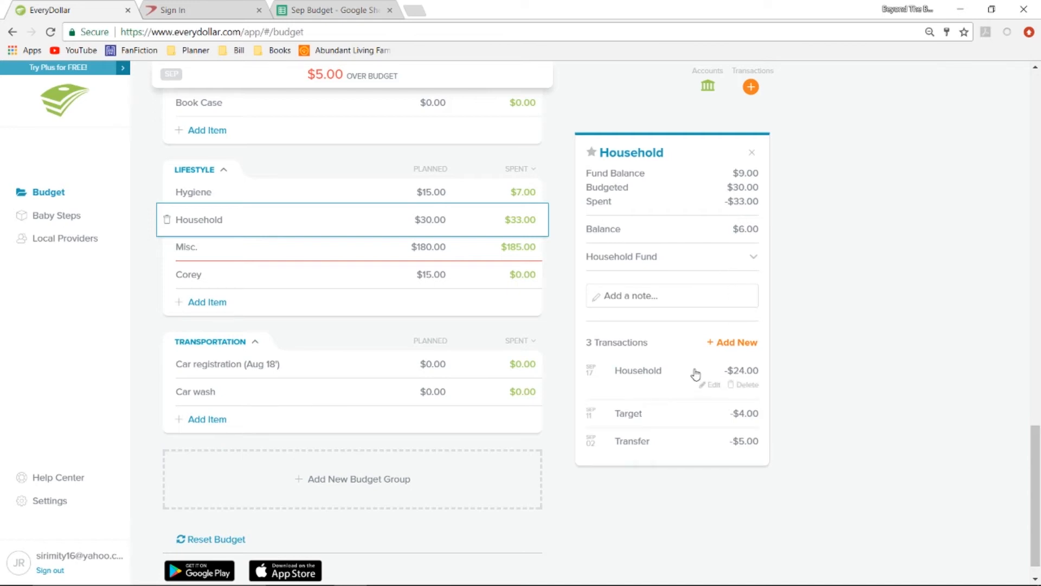
{"action": "left_click", "coordinate": [711, 385]}
{"action": "left_click", "coordinate": [539, 220]}
{"action": "type", "text": "Target"}
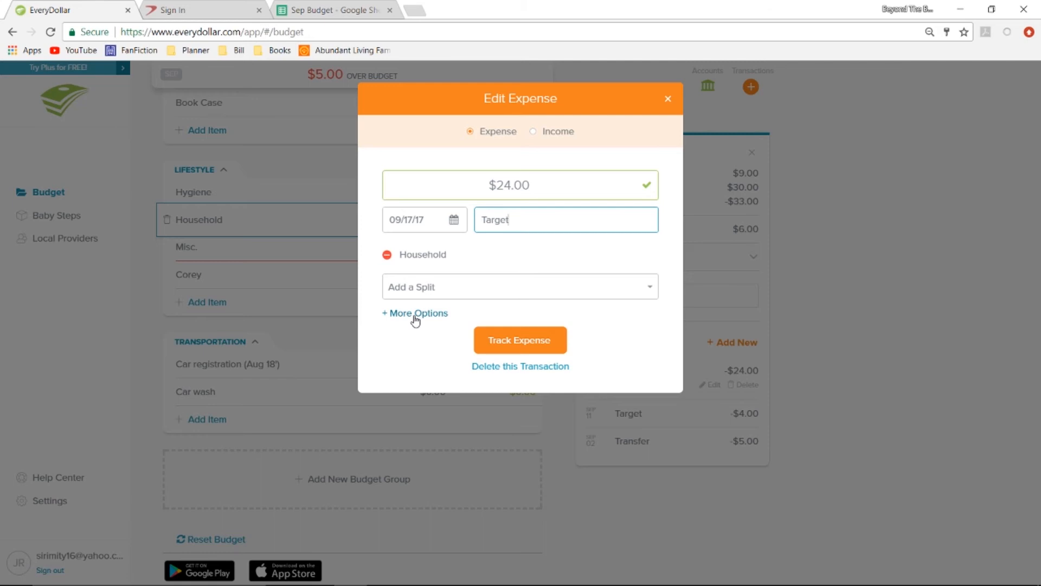
{"action": "left_click", "coordinate": [416, 319]}
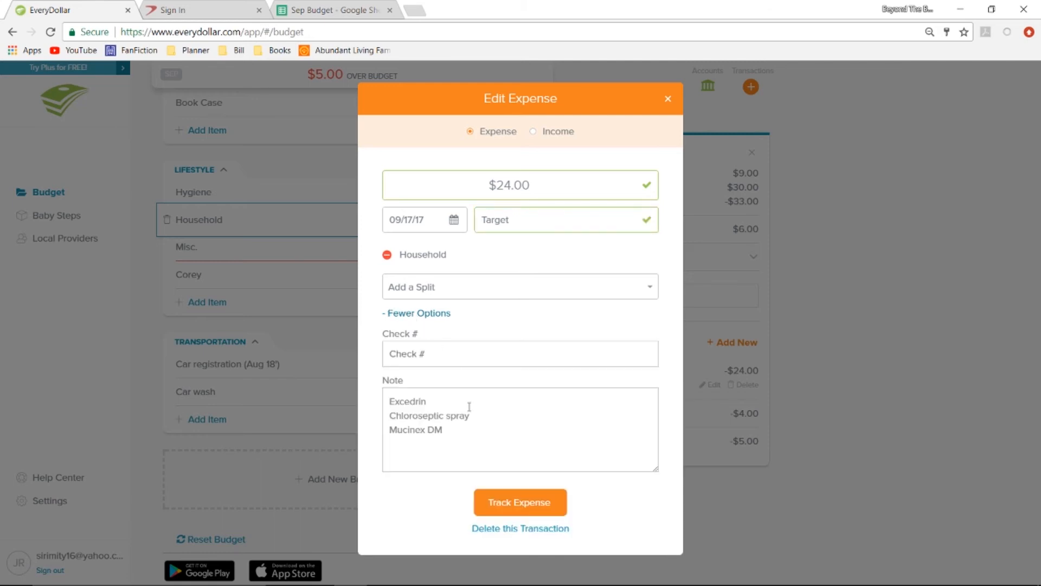
{"action": "left_click", "coordinate": [441, 408]}
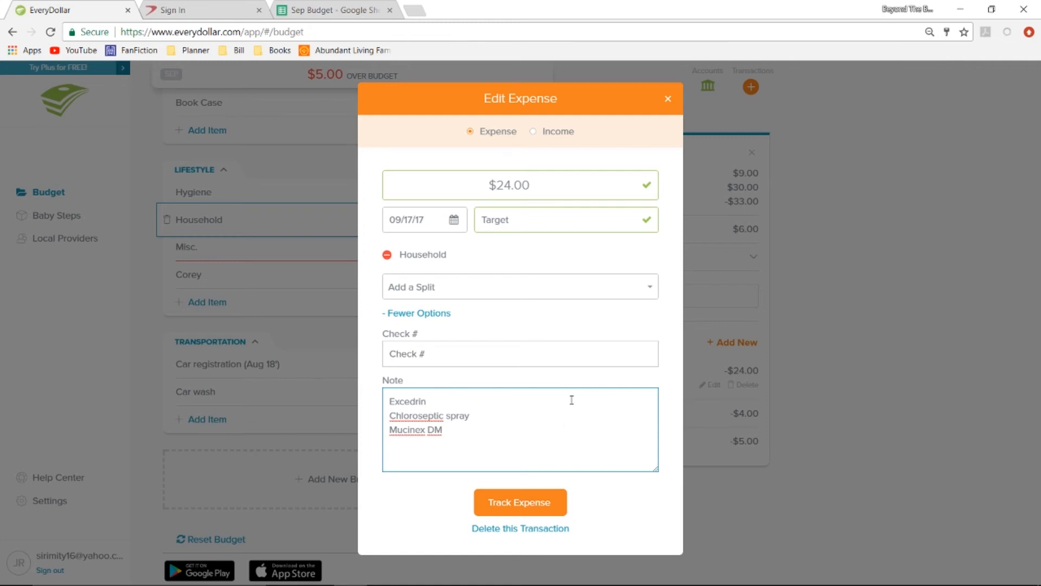
{"action": "left_click", "coordinate": [532, 502]}
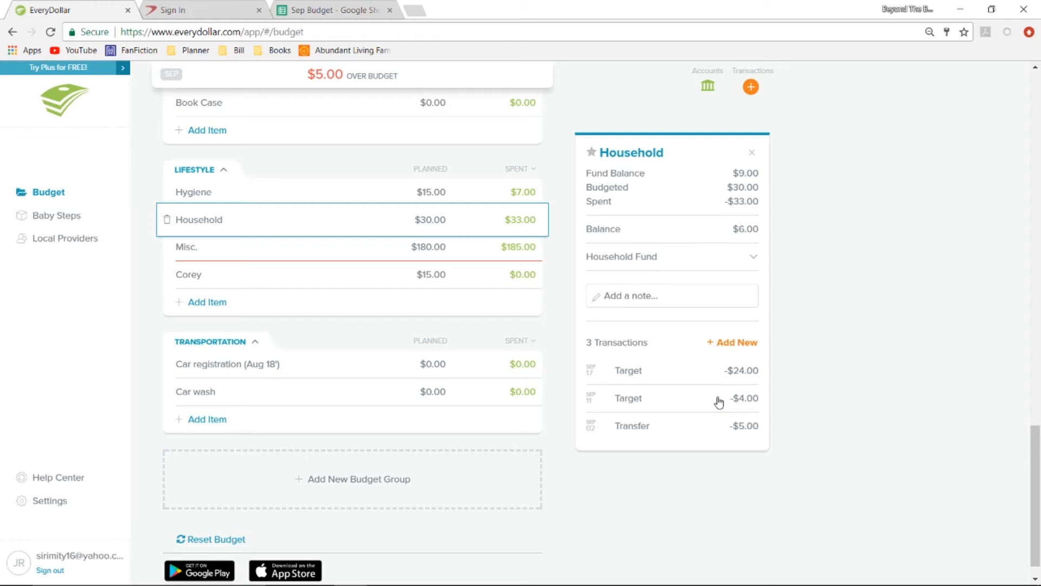
Review the Household item's $24.00 Target expense and the last Lifestyle item's details, closing the details.
{"action": "left_click", "coordinate": [697, 373]}
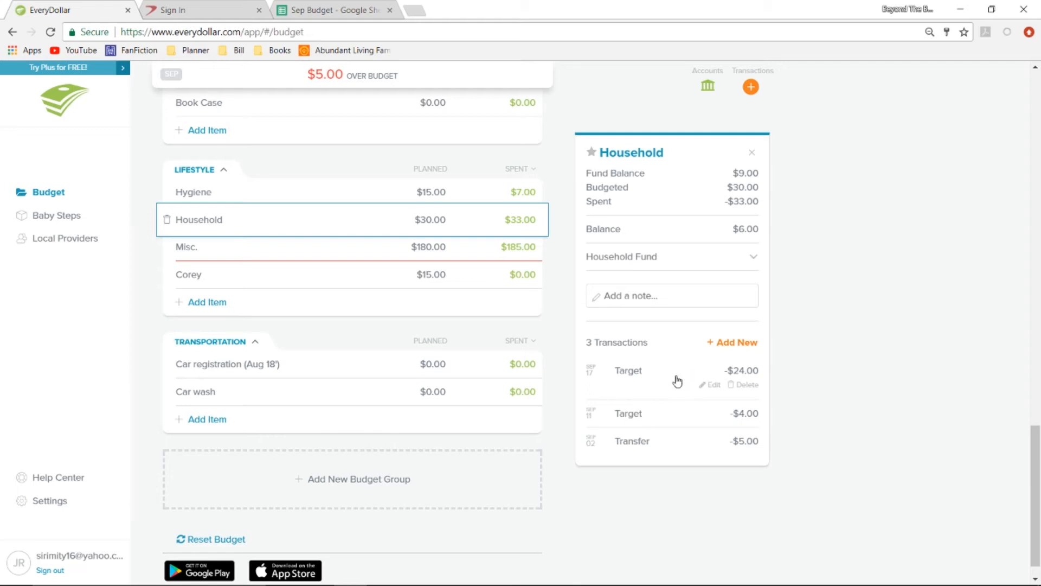
{"action": "left_click", "coordinate": [675, 381]}
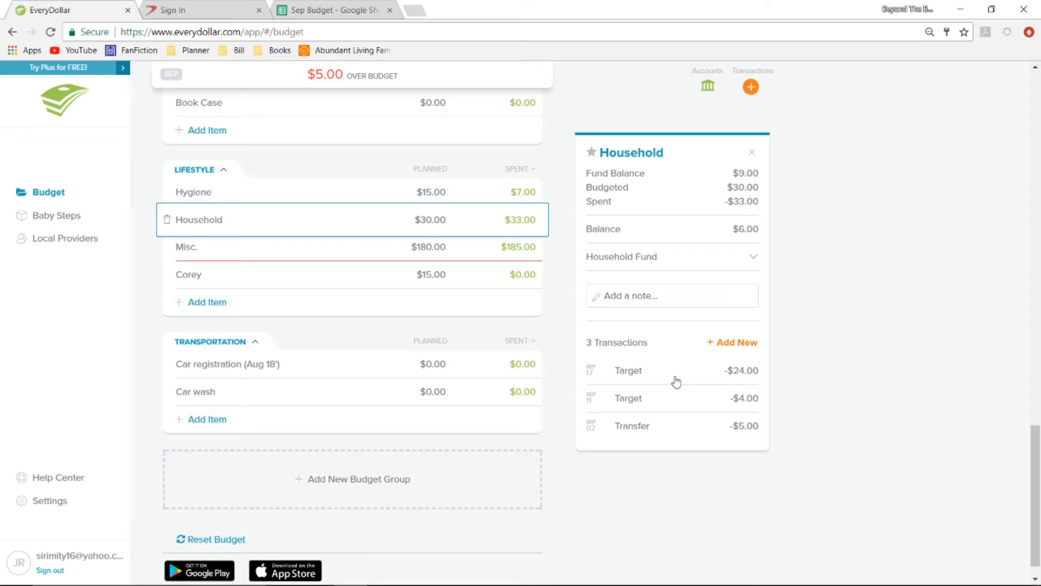
{"action": "left_click", "coordinate": [493, 287]}
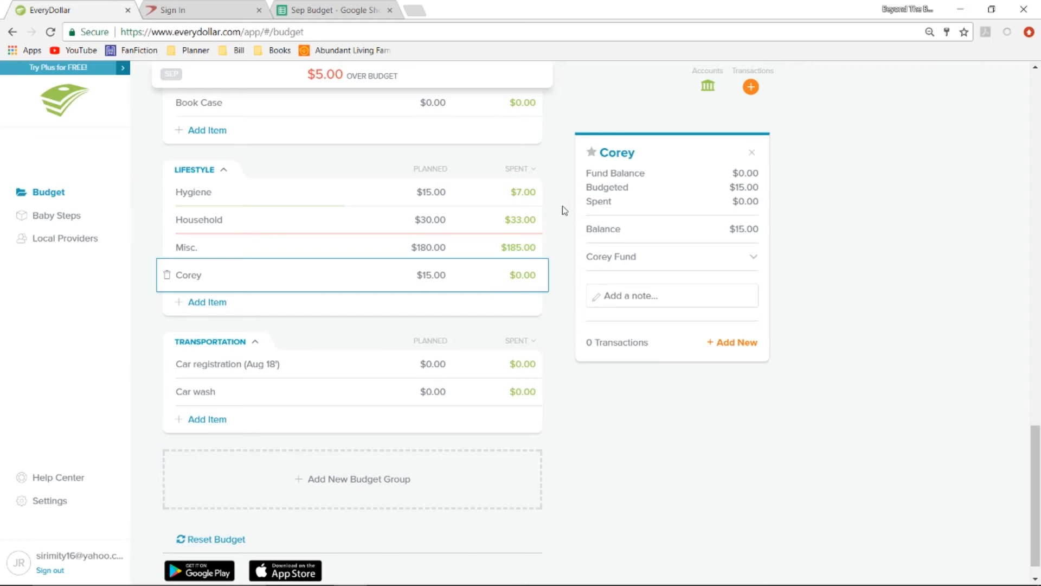
{"action": "left_click", "coordinate": [752, 154]}
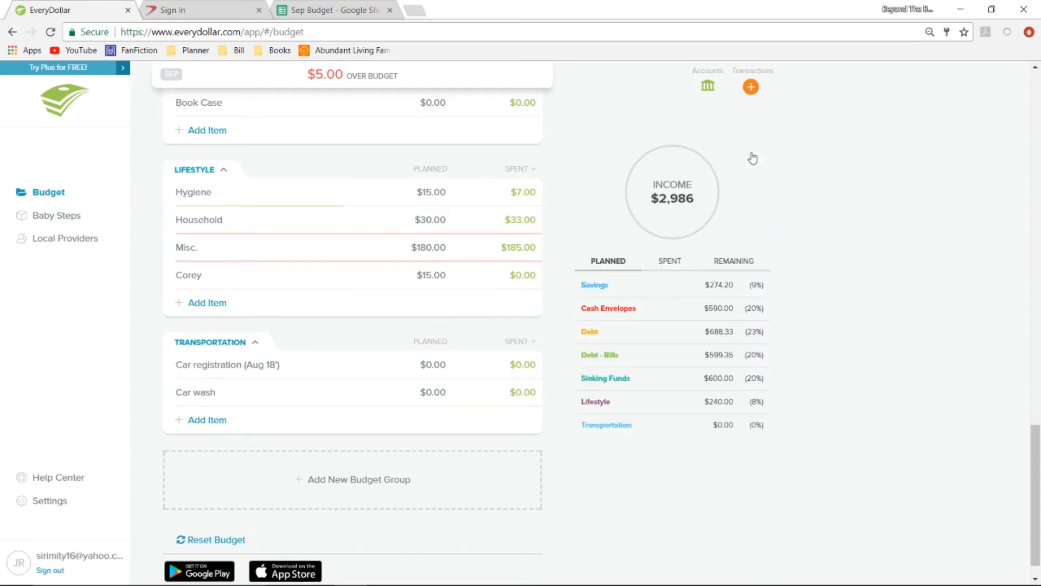
Switch to the Sep Budget spreadsheet in Google Sheets and review the second paycheck's actual savings and the combined savings balance.
{"action": "left_click", "coordinate": [355, 10]}
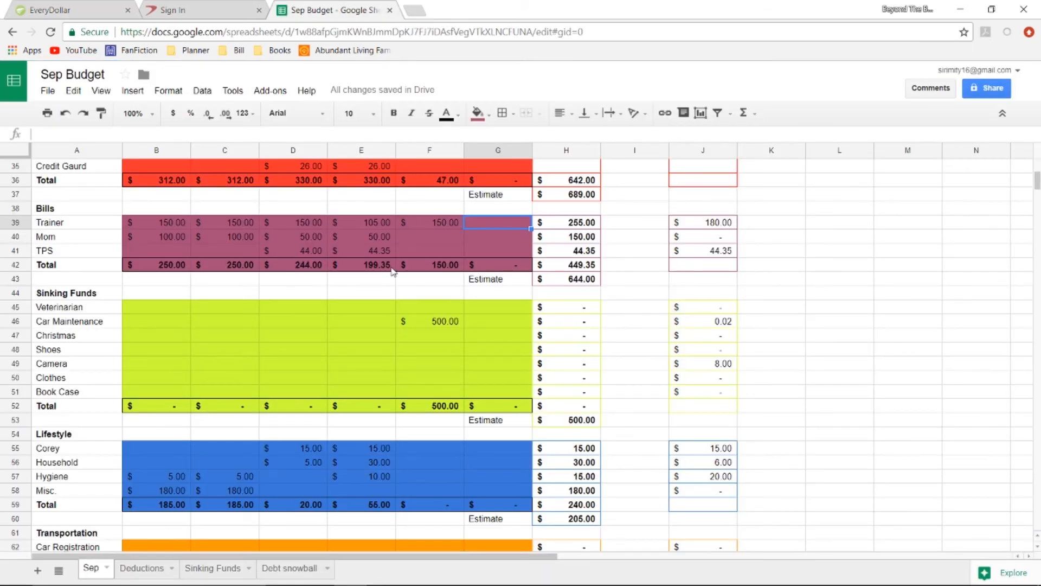
{"action": "scroll", "coordinate": [392, 268], "scroll_direction": "up", "scroll_amount": 10}
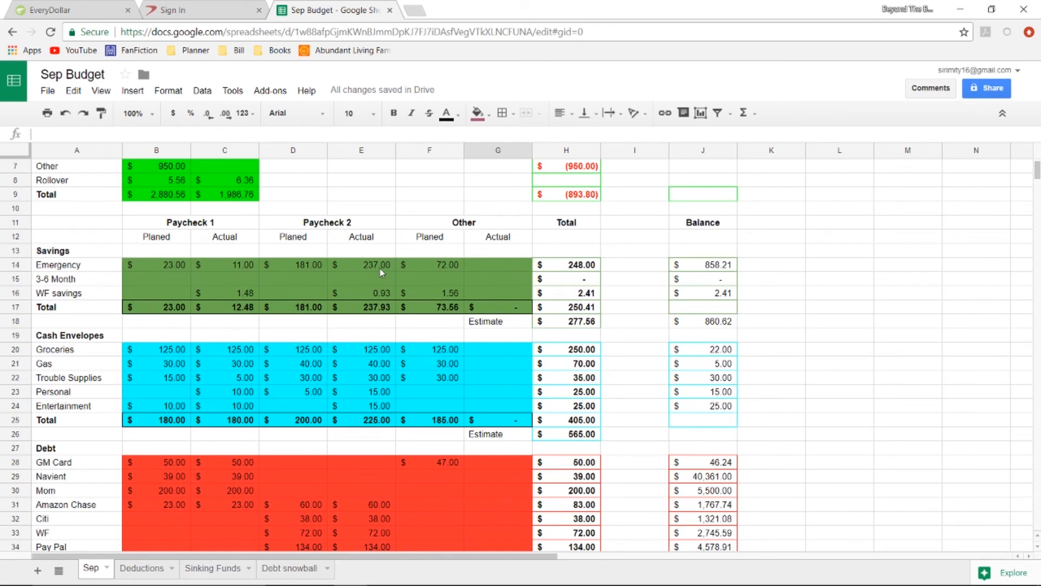
{"action": "left_click", "coordinate": [379, 268]}
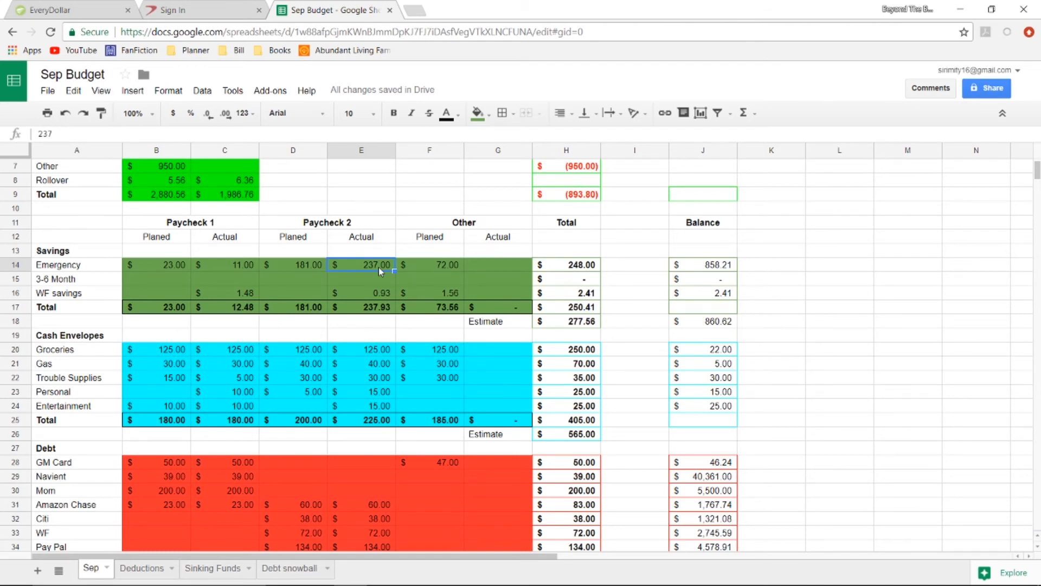
{"action": "left_click", "coordinate": [383, 296]}
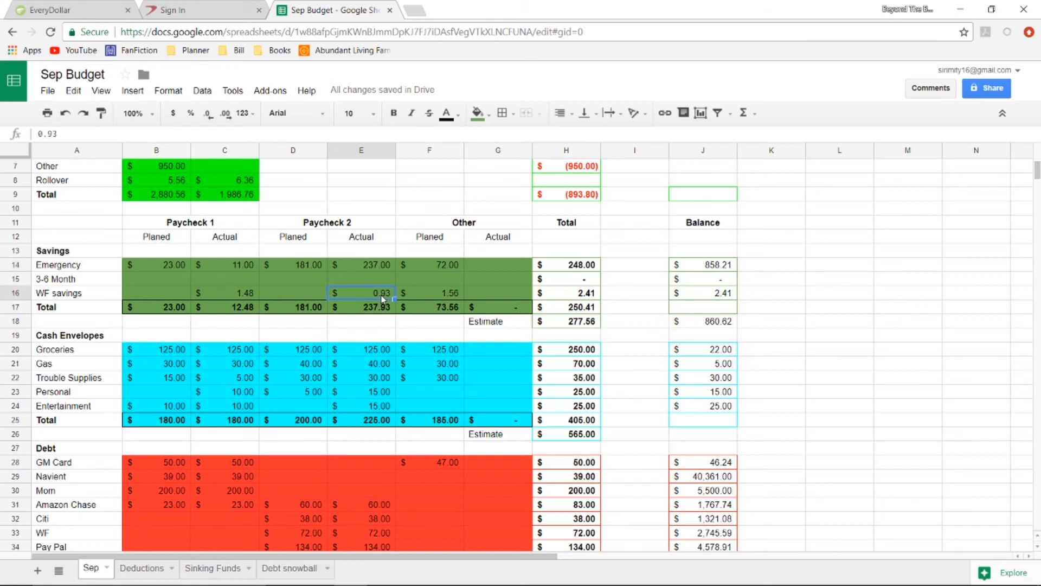
{"action": "scroll", "coordinate": [383, 297], "scroll_direction": "down", "scroll_amount": 1}
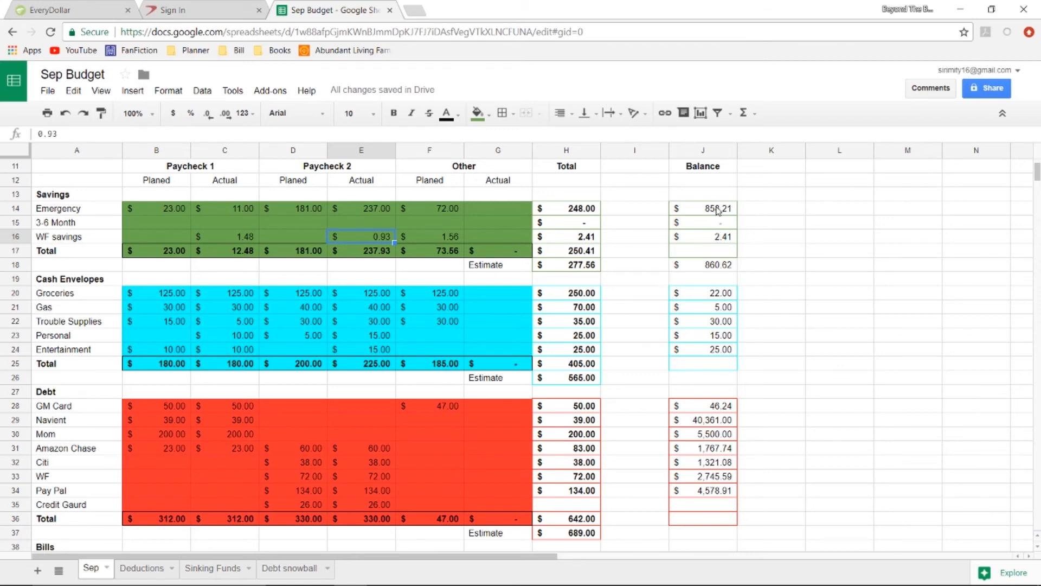
{"action": "left_click", "coordinate": [718, 269]}
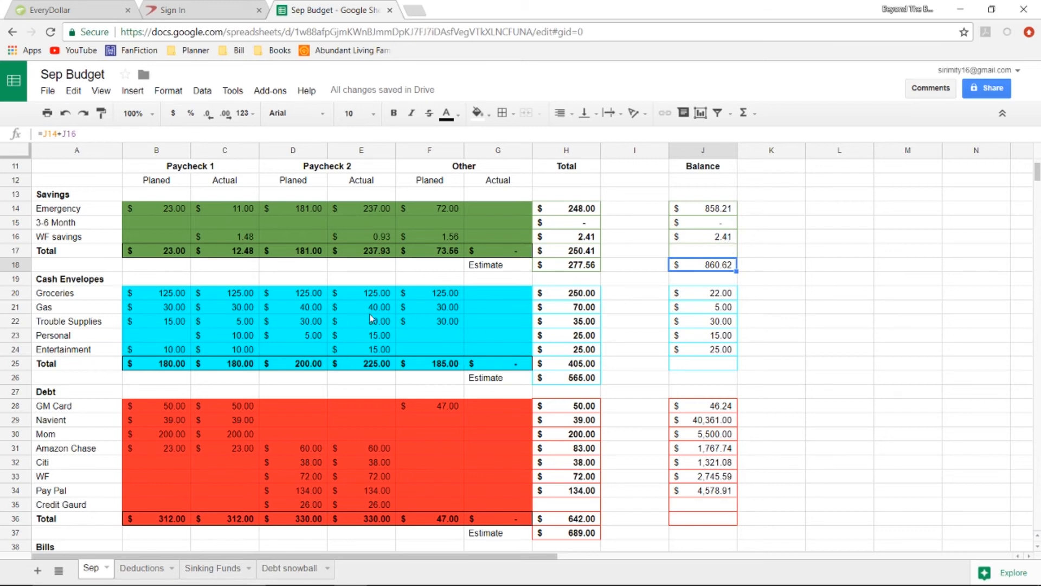
Review the second paycheck's actual cash envelope amounts, the Entertainment total and the Groceries balance.
{"action": "left_click", "coordinate": [380, 297]}
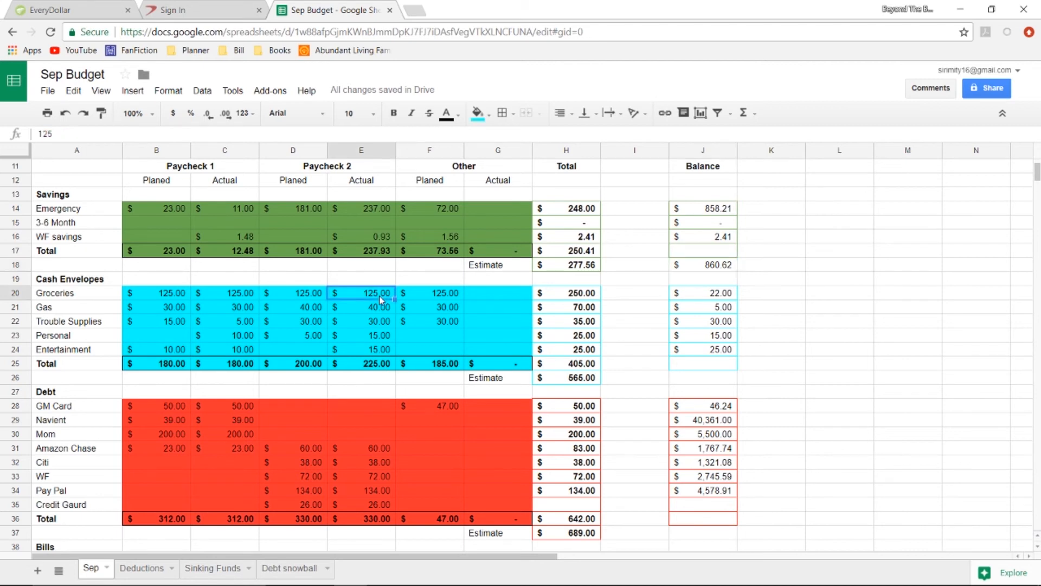
{"action": "left_click", "coordinate": [381, 309]}
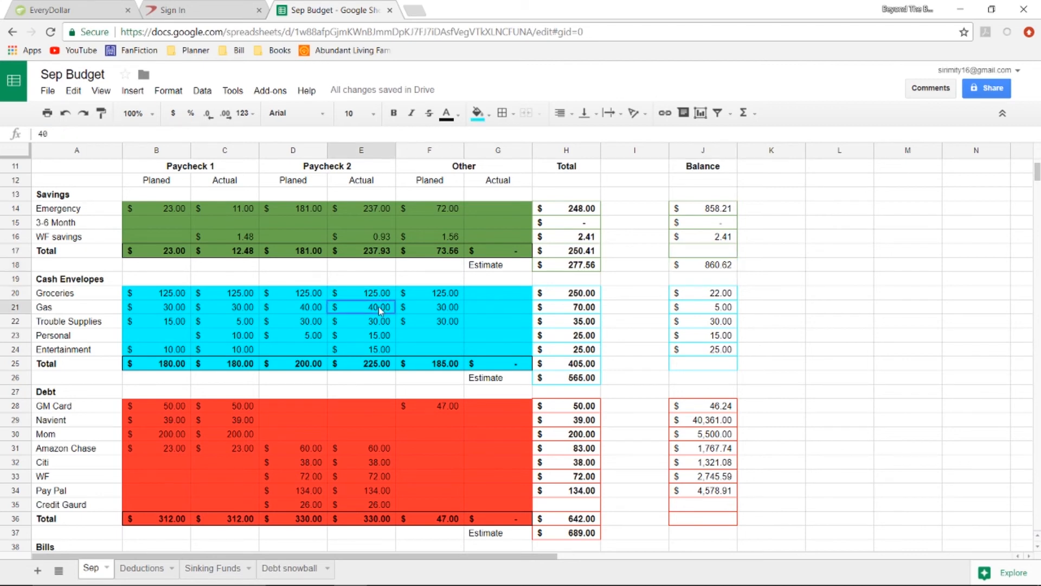
{"action": "key", "text": "Down"}
{"action": "left_click", "coordinate": [383, 337]}
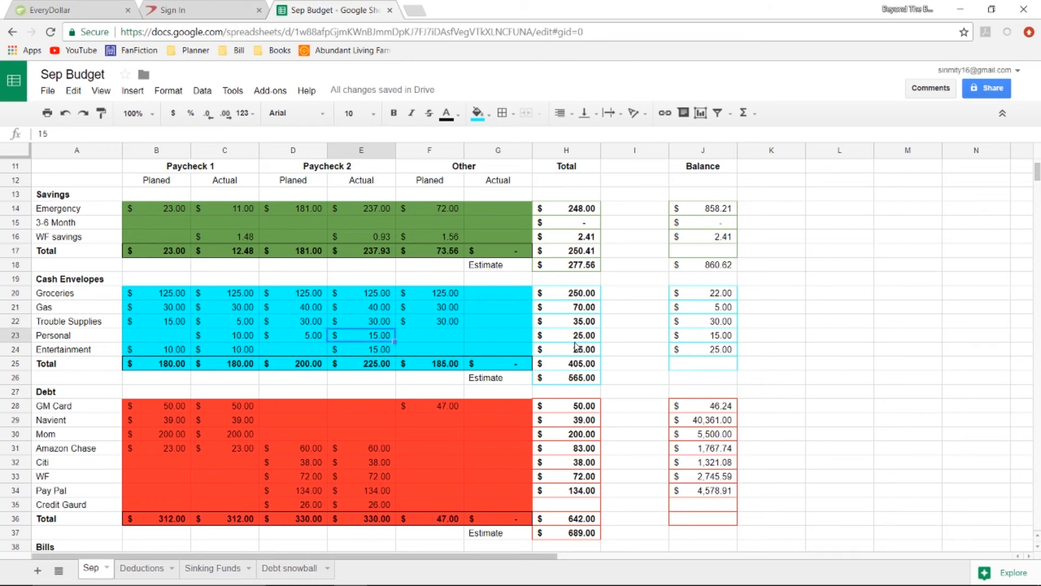
{"action": "left_click", "coordinate": [379, 353]}
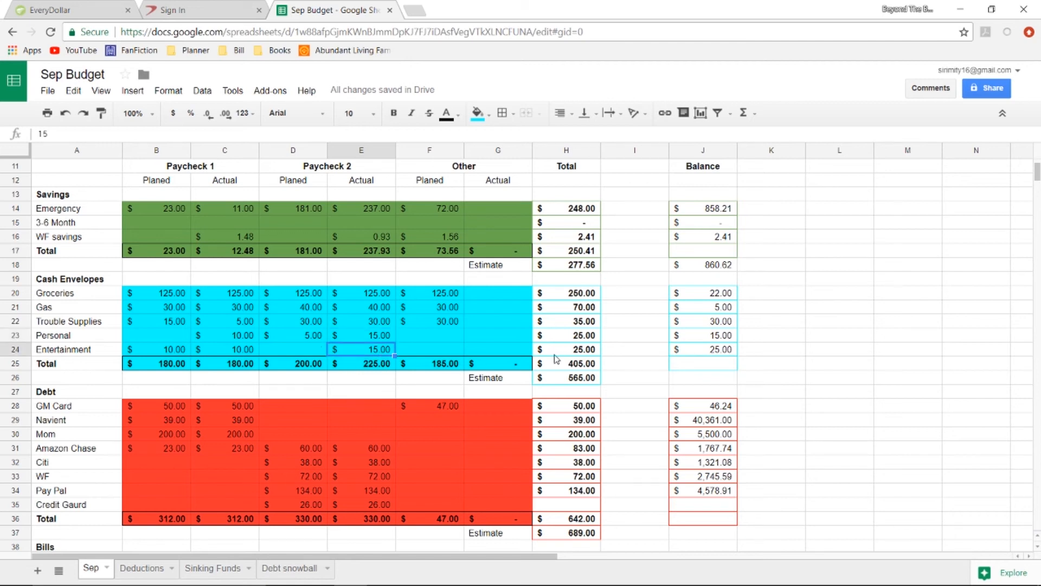
{"action": "left_click", "coordinate": [586, 352]}
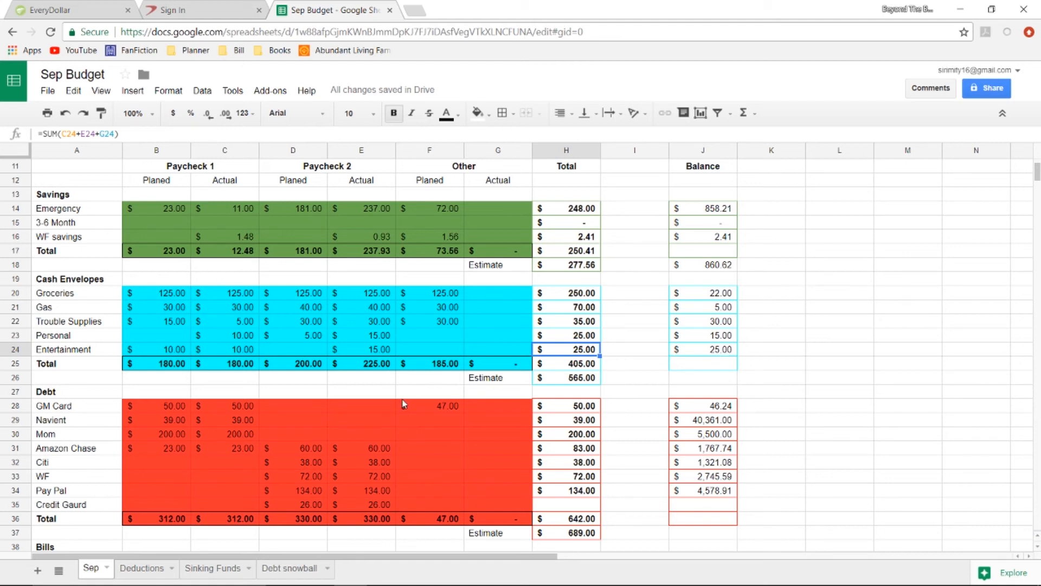
{"action": "left_click", "coordinate": [723, 297]}
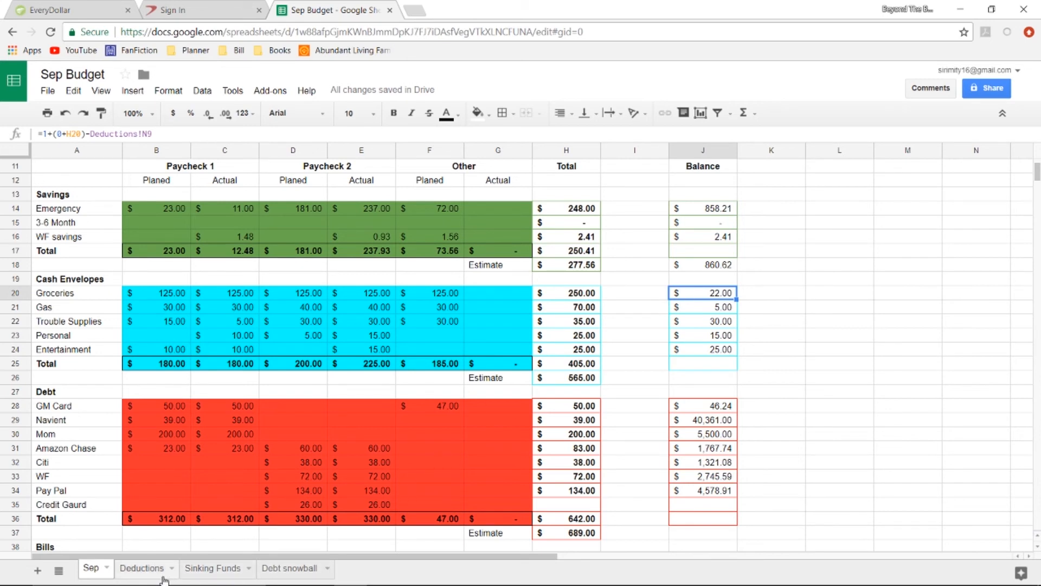
Enter a 3.00 deduction in cell M9 of the Groceries row on the Deductions sheet.
{"action": "left_click", "coordinate": [142, 568]}
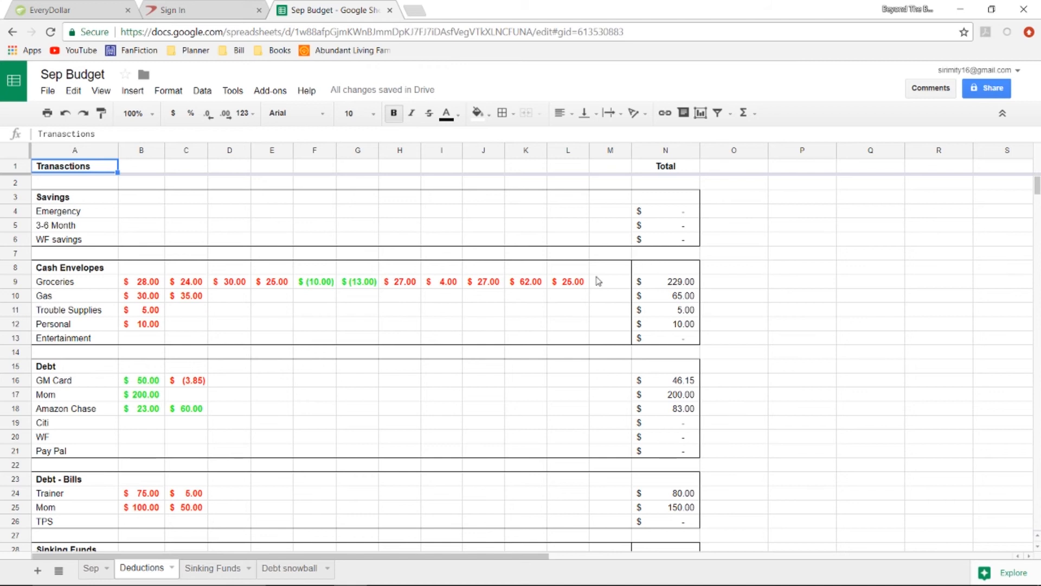
{"action": "left_click", "coordinate": [598, 281]}
{"action": "type", "text": "4"}
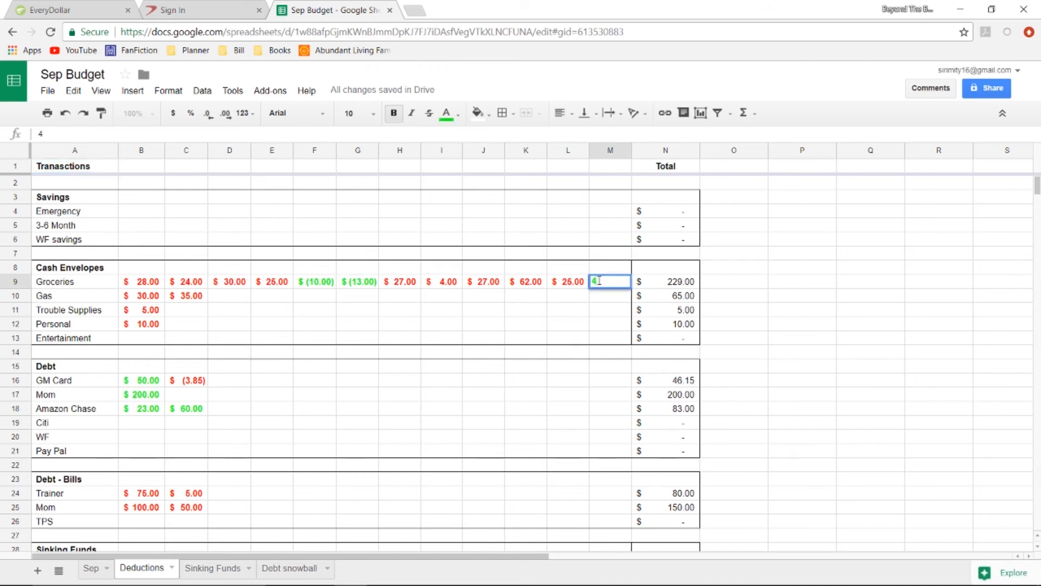
{"action": "type", "text": ".00"}
{"action": "key", "text": "BackSpace"}
{"action": "key", "text": "BackSpace"}
{"action": "key", "text": "BackSpace"}
{"action": "type", "text": "3.00"}
{"action": "key", "text": "Return"}
Change the text colour of the new Groceries deduction in M9 to red.
{"action": "left_click", "coordinate": [605, 283]}
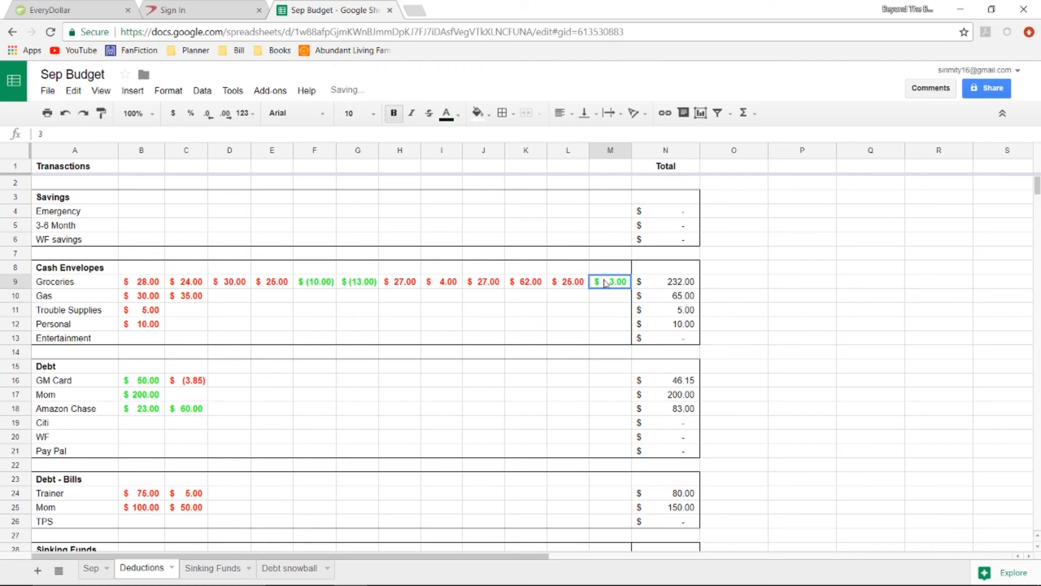
{"action": "left_click", "coordinate": [447, 113]}
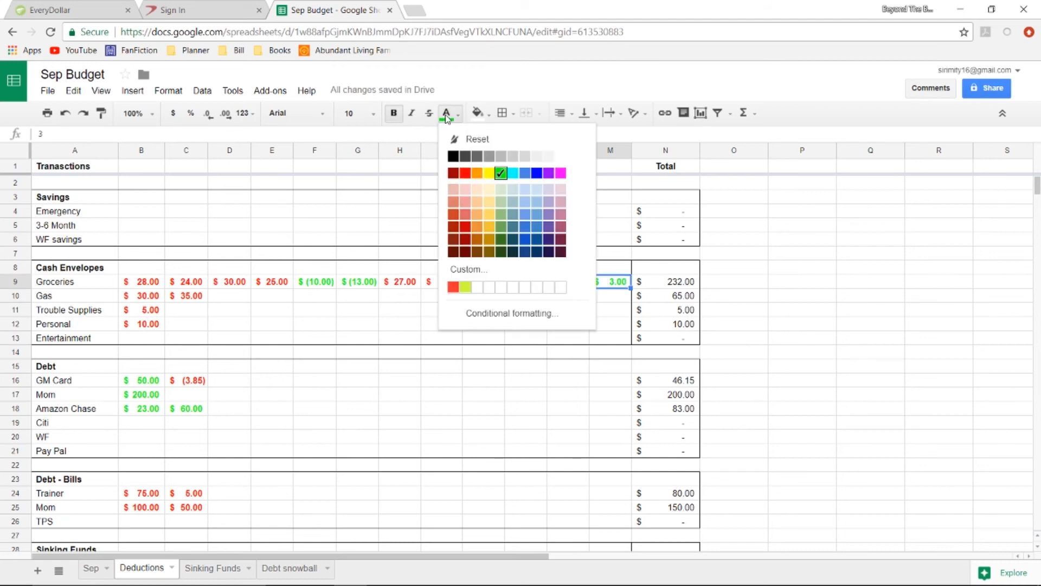
{"action": "left_click", "coordinate": [466, 171]}
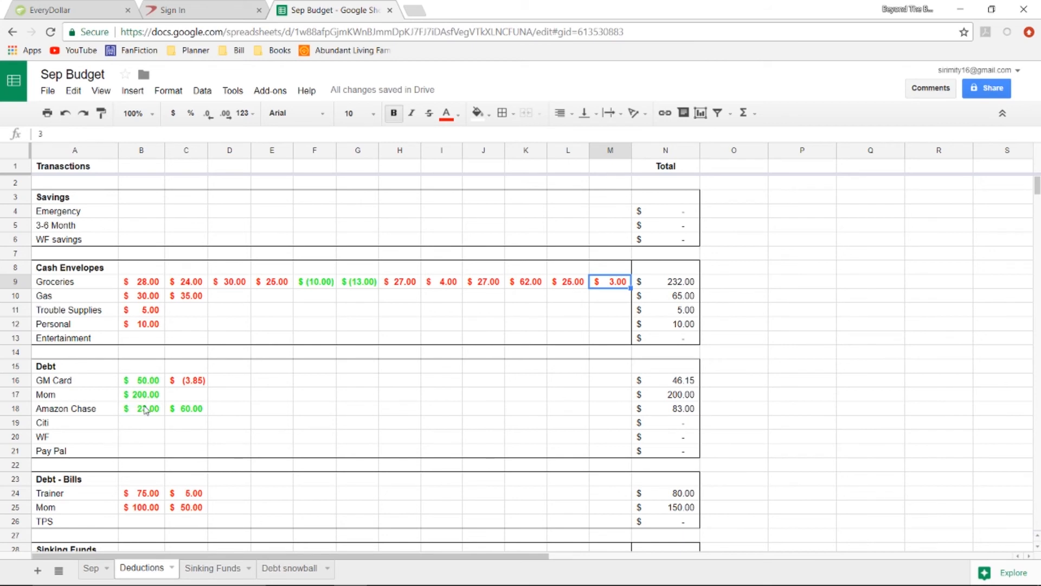
Compare the colour coding of the Amazon Chase, GM Card and newest Groceries entries.
{"action": "left_click", "coordinate": [146, 411]}
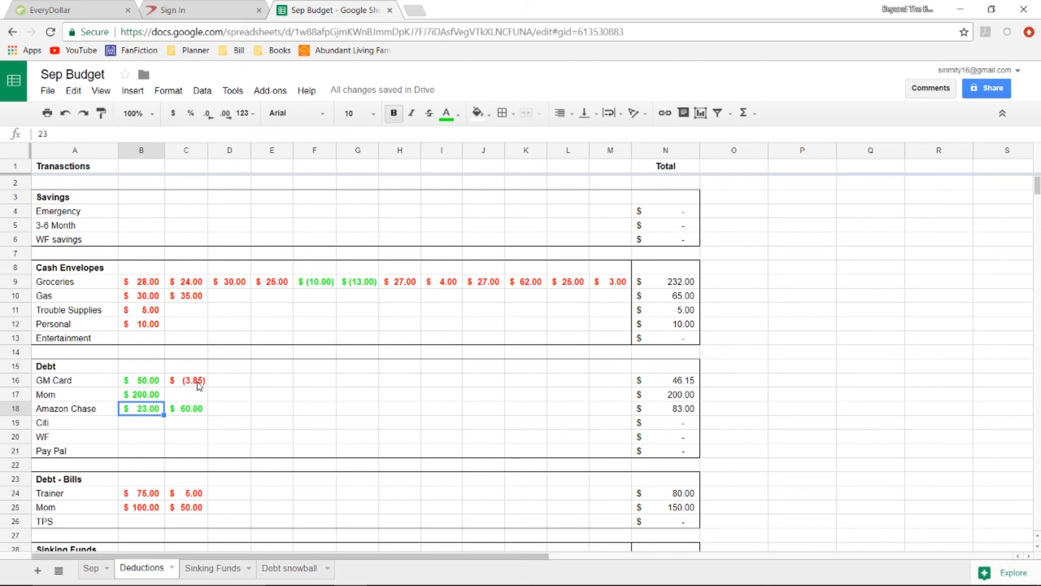
{"action": "left_click", "coordinate": [199, 385]}
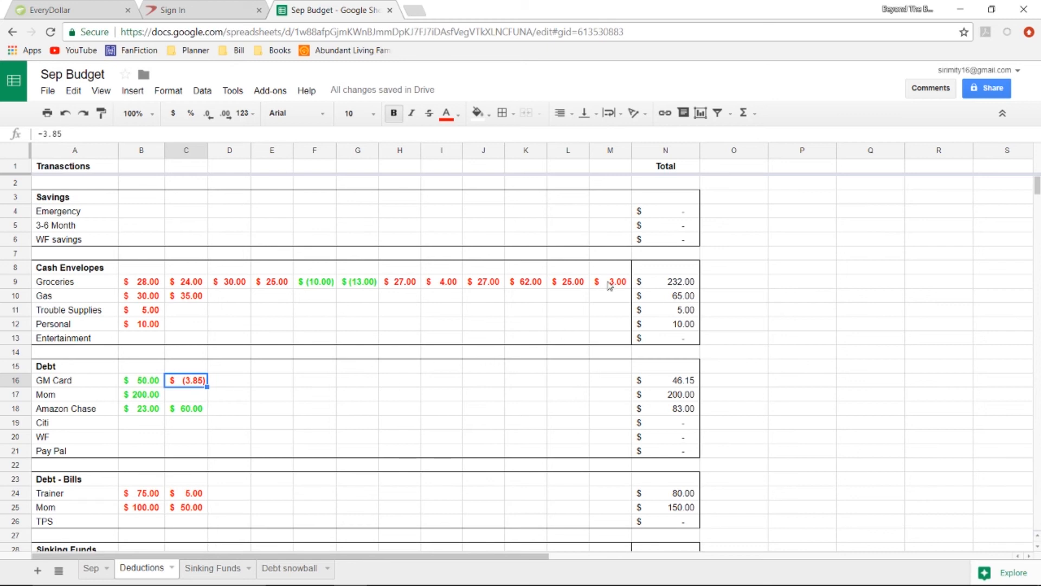
{"action": "left_click", "coordinate": [610, 284]}
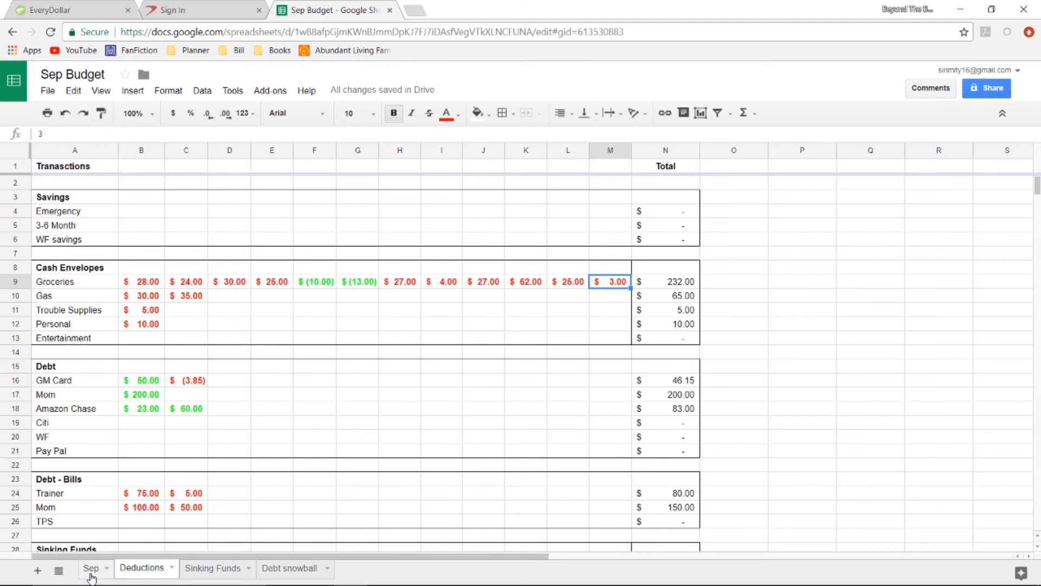
Return to the Sep sheet and check the balances of the Gas, Trouble Supplies, Personal and Entertainment envelopes.
{"action": "left_click", "coordinate": [90, 569]}
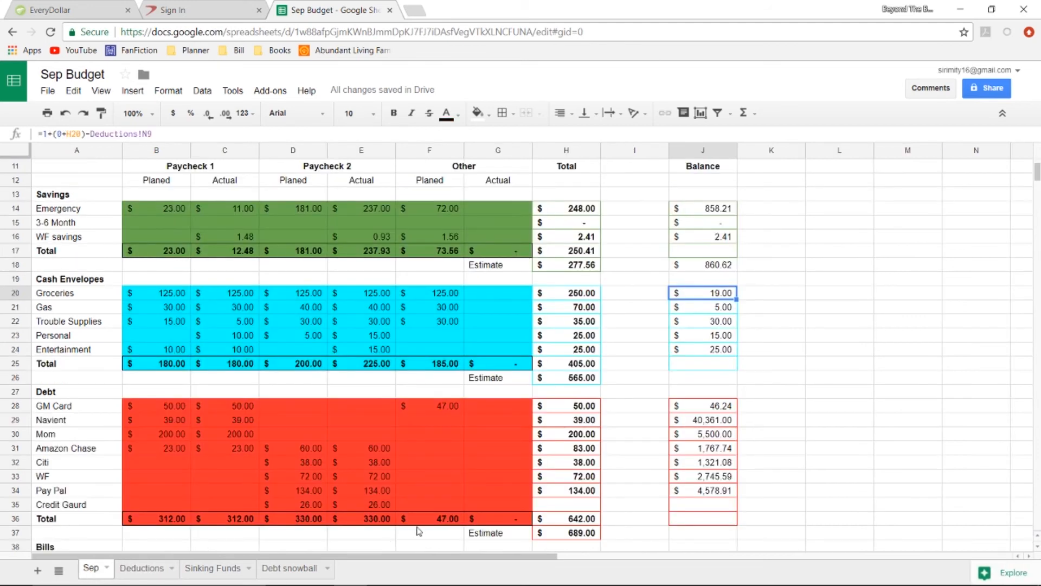
{"action": "left_click", "coordinate": [720, 310]}
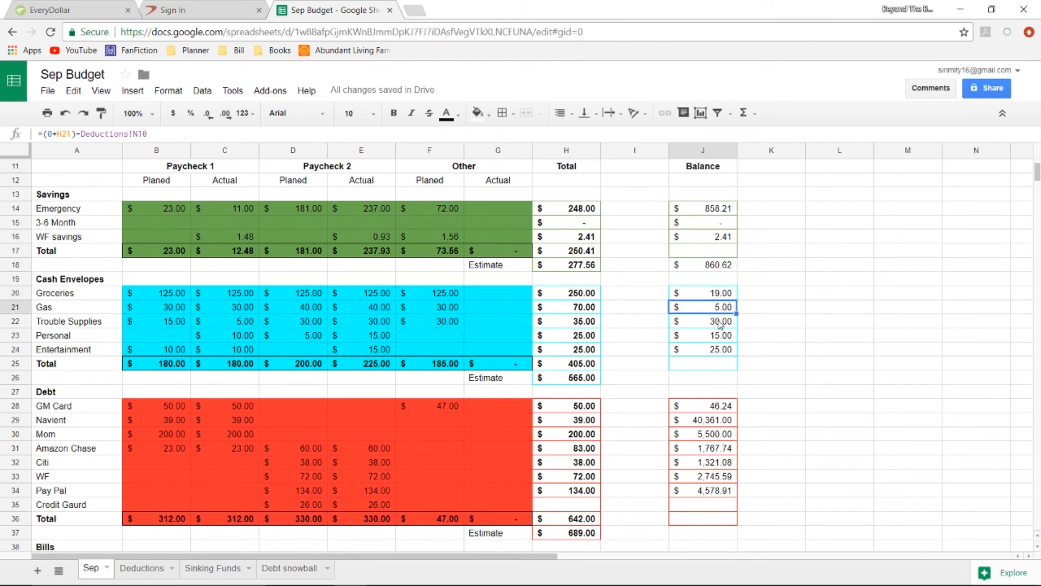
{"action": "left_click", "coordinate": [720, 323]}
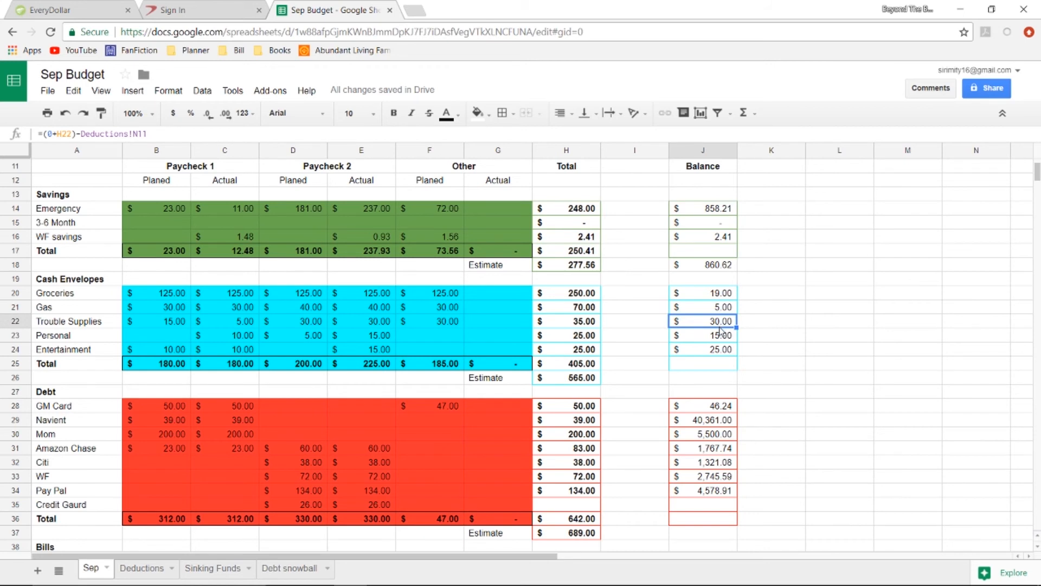
{"action": "left_click", "coordinate": [720, 338]}
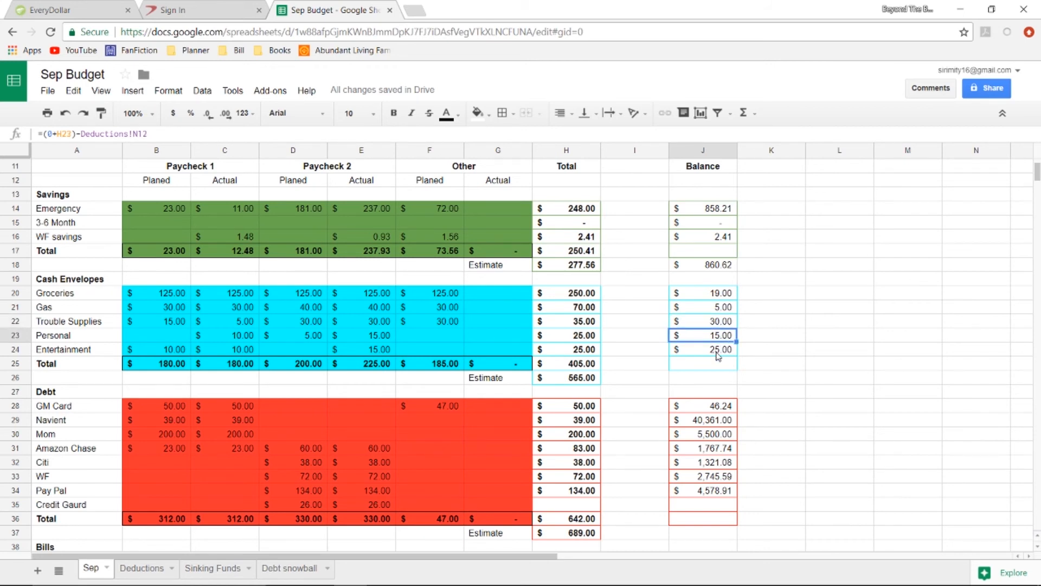
{"action": "left_click", "coordinate": [718, 352]}
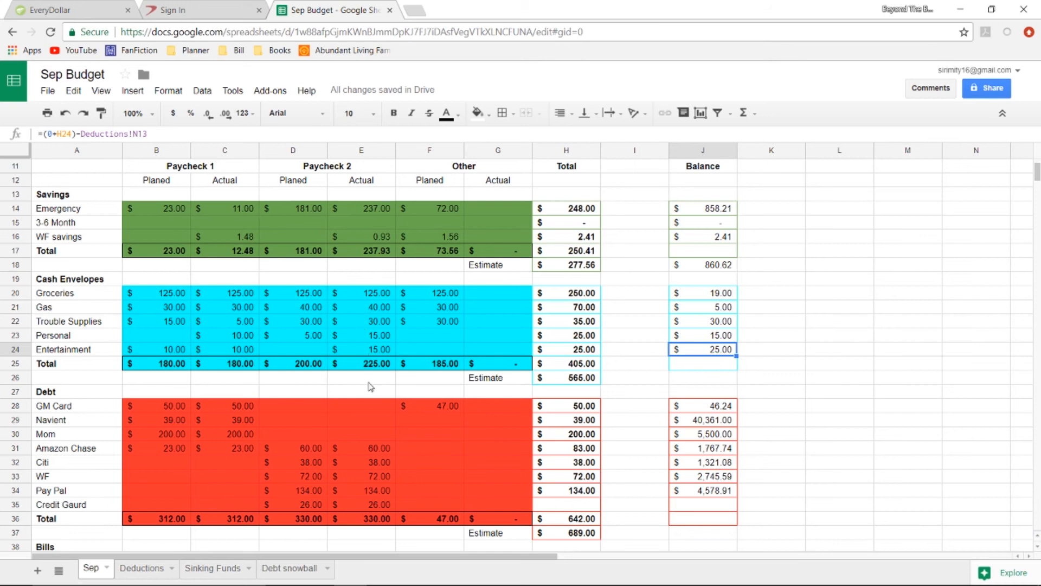
Check the Paycheck 2 actual amounts for Amazon Chase and Trainer on the Sep sheet.
{"action": "scroll", "coordinate": [373, 398], "scroll_direction": "down", "scroll_amount": 4}
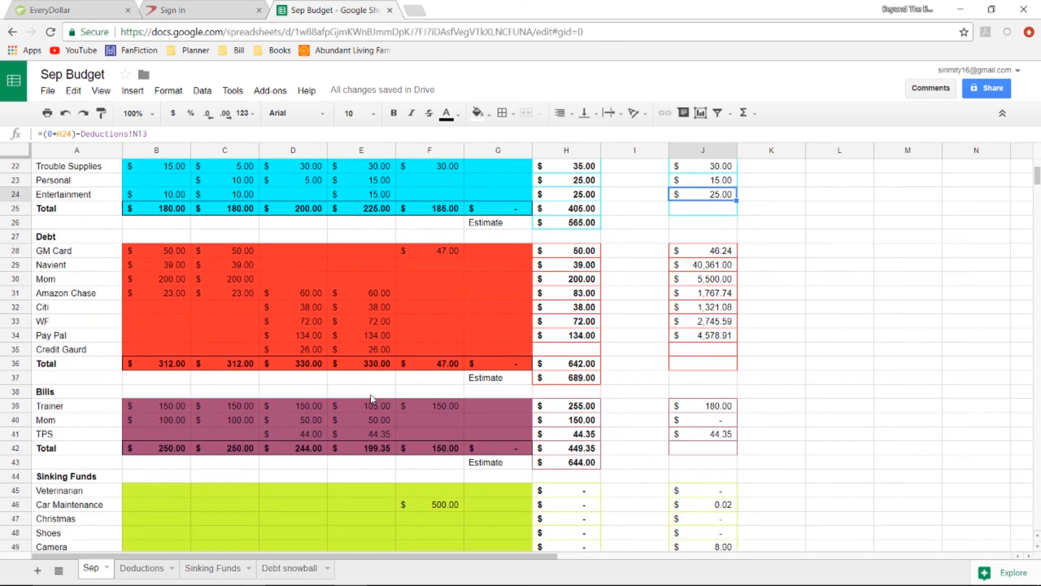
{"action": "left_click", "coordinate": [368, 294]}
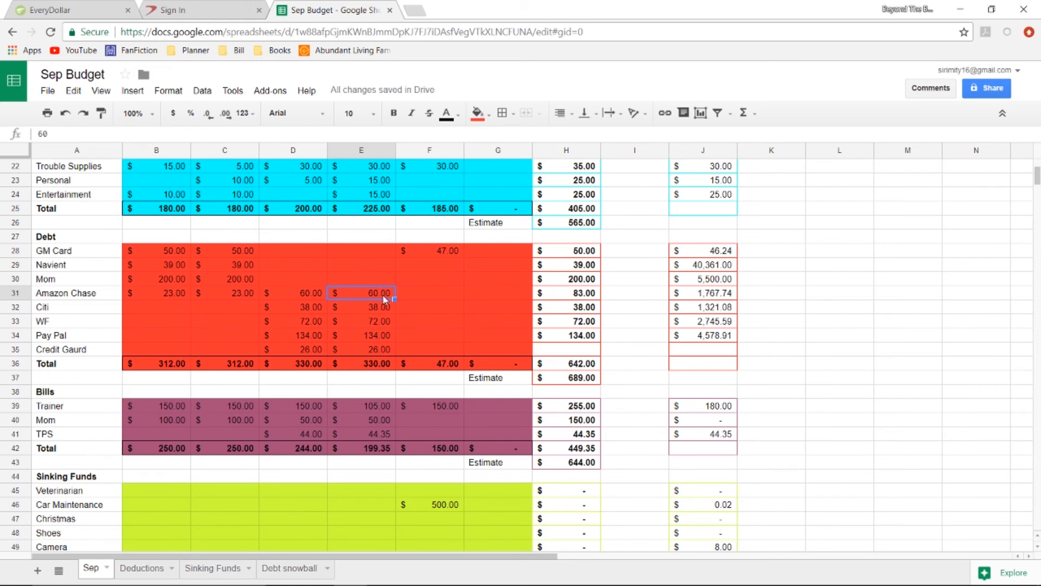
{"action": "left_click", "coordinate": [372, 412]}
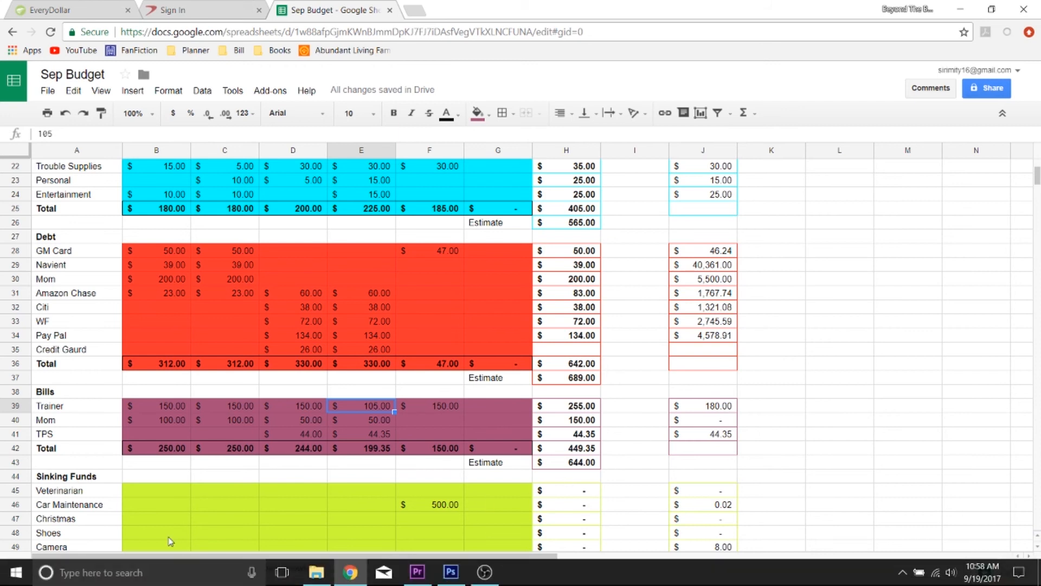
Enter an 80.00 deduction in cell D24 of the Trainer row on the Deductions sheet.
{"action": "left_click", "coordinate": [158, 571]}
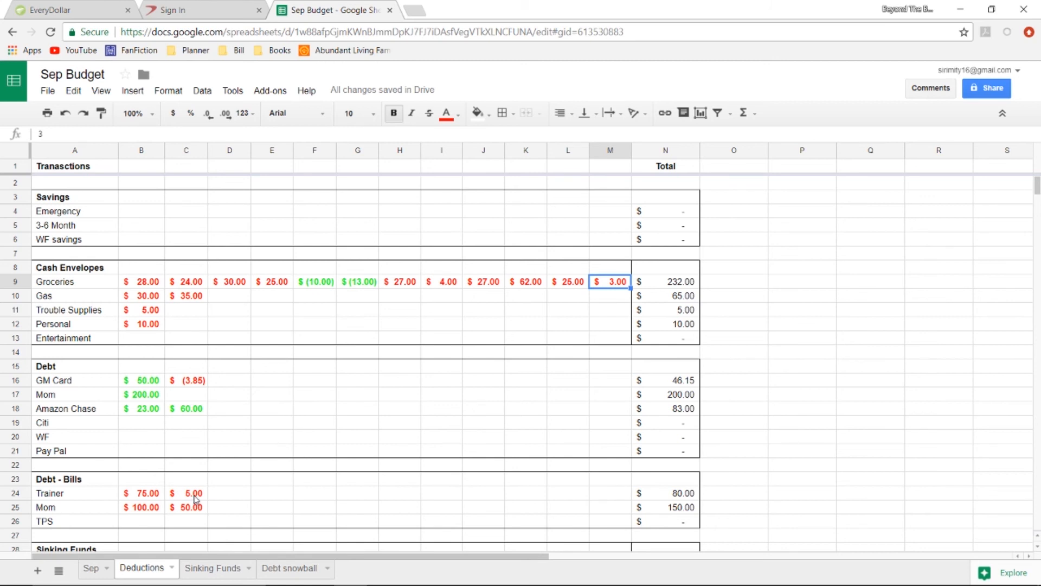
{"action": "left_click", "coordinate": [196, 498]}
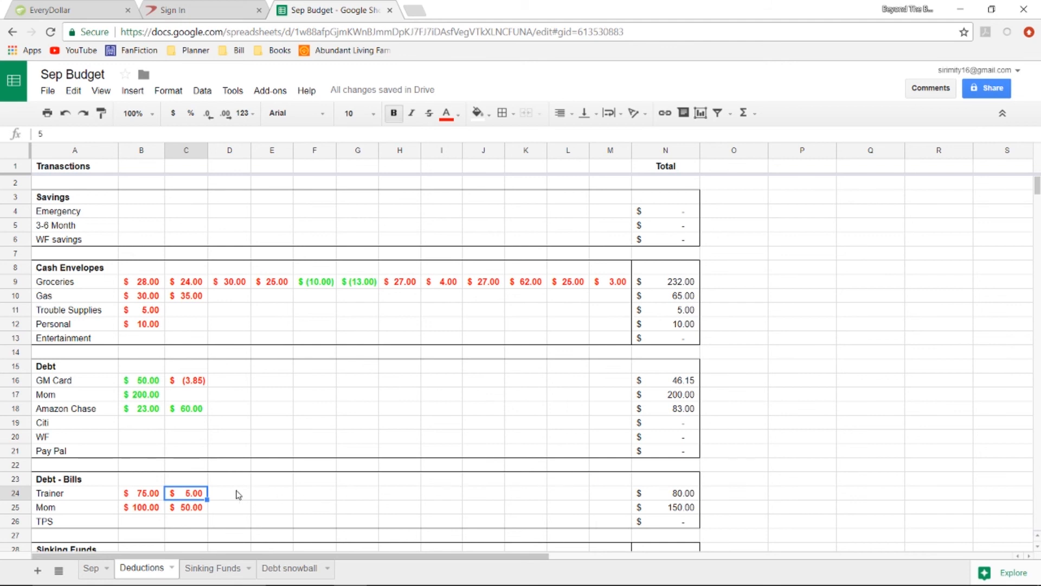
{"action": "left_click", "coordinate": [238, 495]}
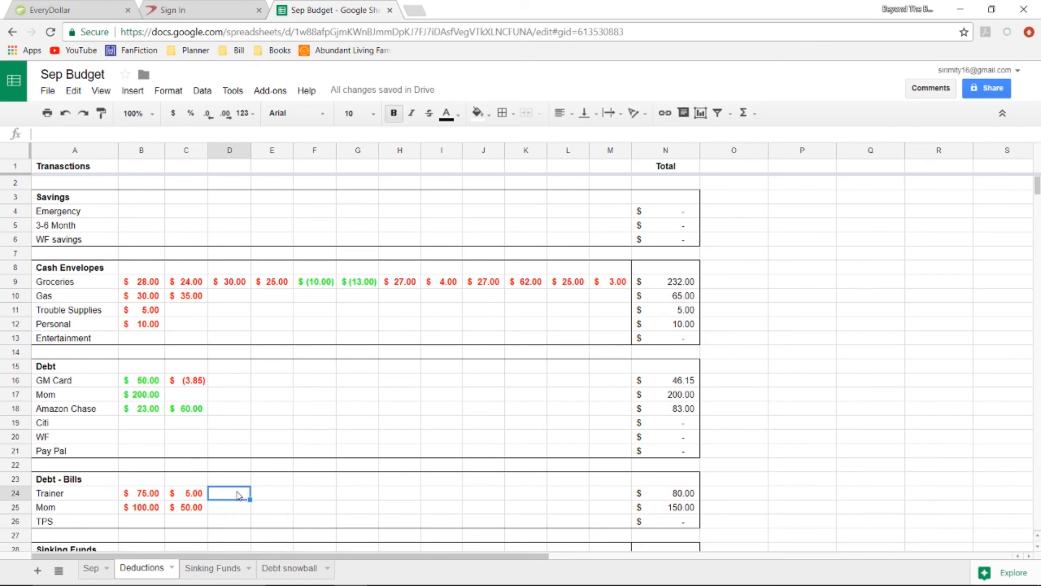
{"action": "double_click", "coordinate": [238, 493]}
{"action": "type", "text": "80.00"}
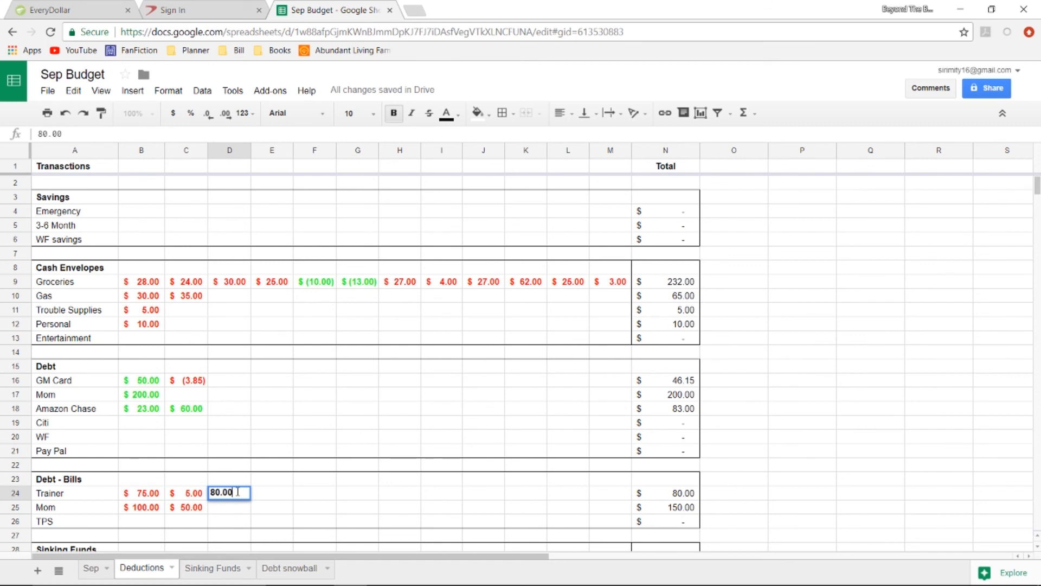
Change the text colour of the new Trainer deduction in D24 to red and commit the entry.
{"action": "left_click_drag", "start_coordinate": [238, 492], "coordinate": [201, 498]}
{"action": "left_click", "coordinate": [446, 113]}
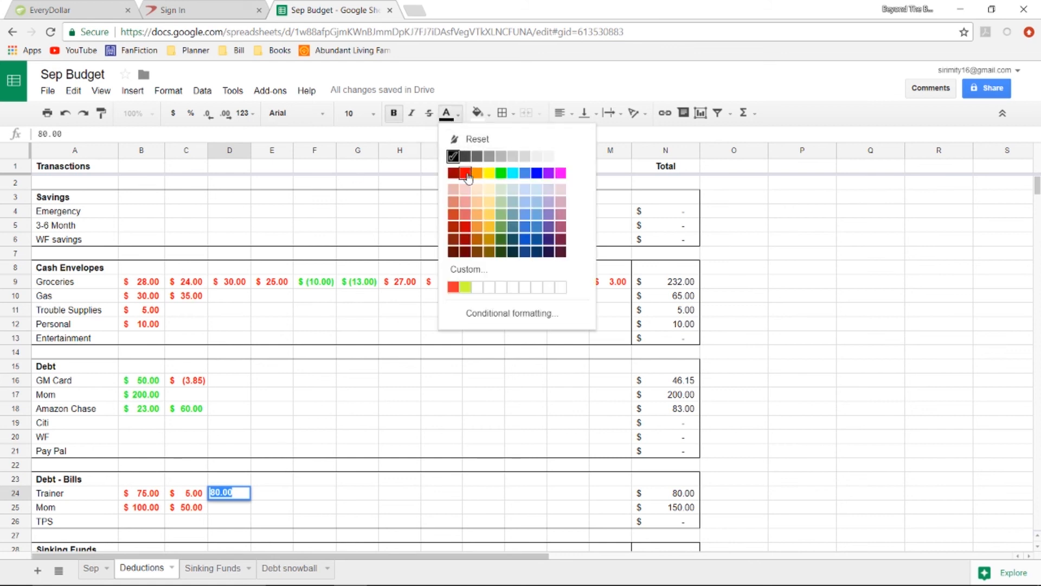
{"action": "left_click", "coordinate": [466, 173]}
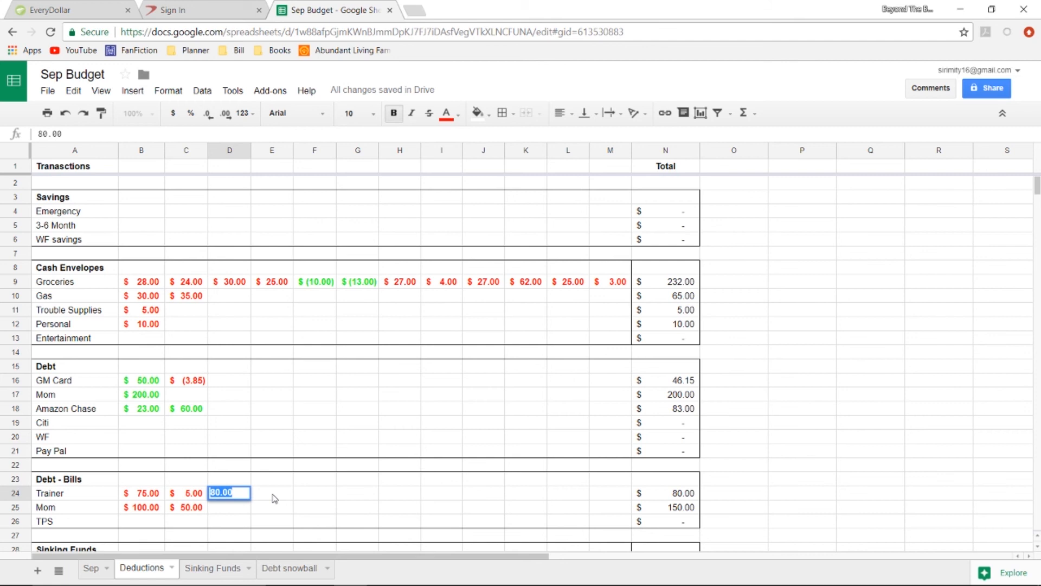
{"action": "left_click", "coordinate": [274, 496]}
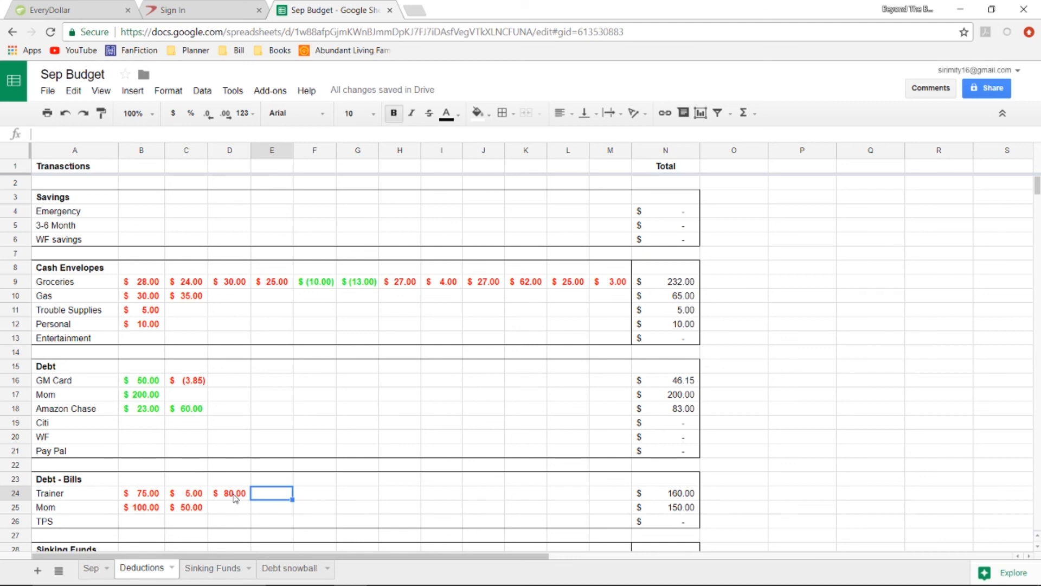
Return to the Sep sheet and check the Bills section's Paycheck 2 actual amounts for Mom and TPS.
{"action": "left_click", "coordinate": [90, 570]}
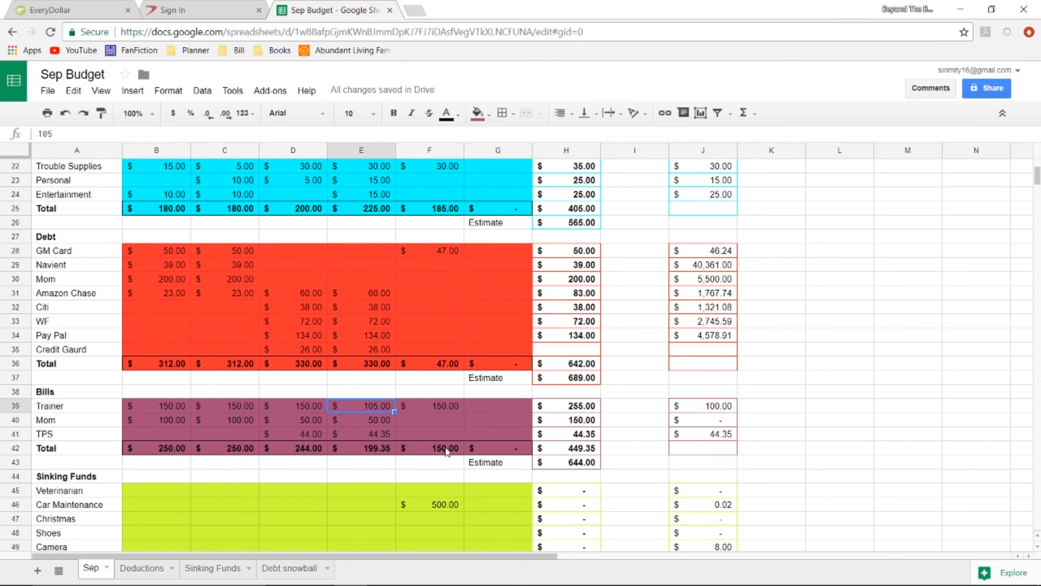
{"action": "left_click", "coordinate": [378, 423]}
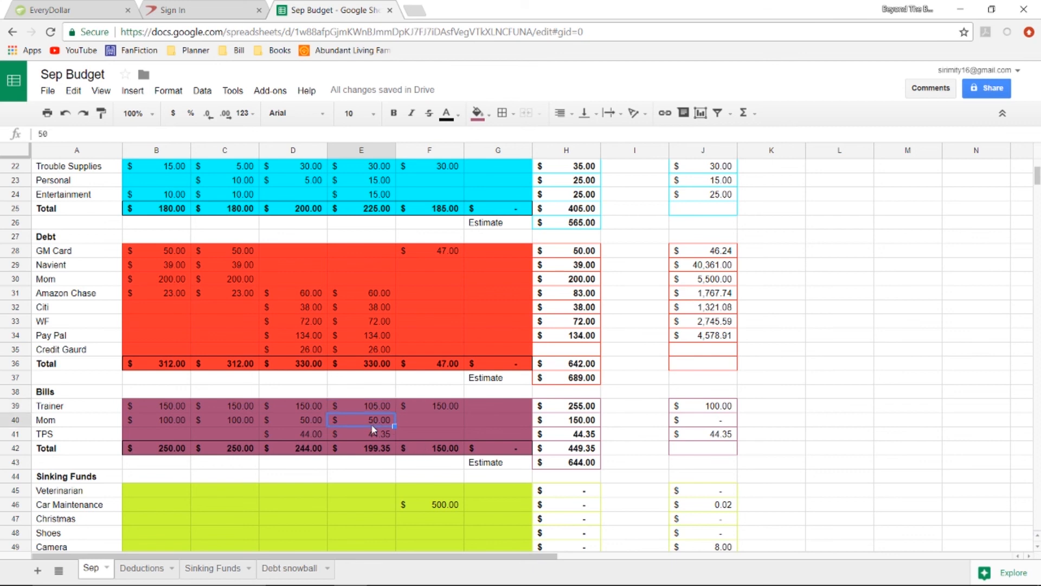
{"action": "left_click", "coordinate": [379, 434]}
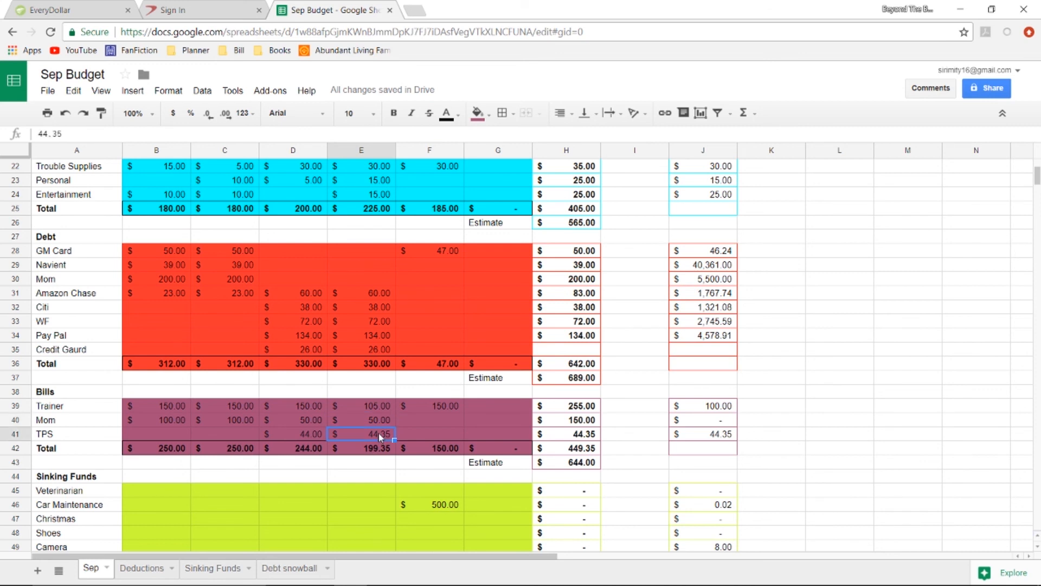
Review the Paycheck 2 actual amounts of the first three Lifestyle items and the Household balance formula.
{"action": "scroll", "coordinate": [378, 434], "scroll_direction": "down", "scroll_amount": 5}
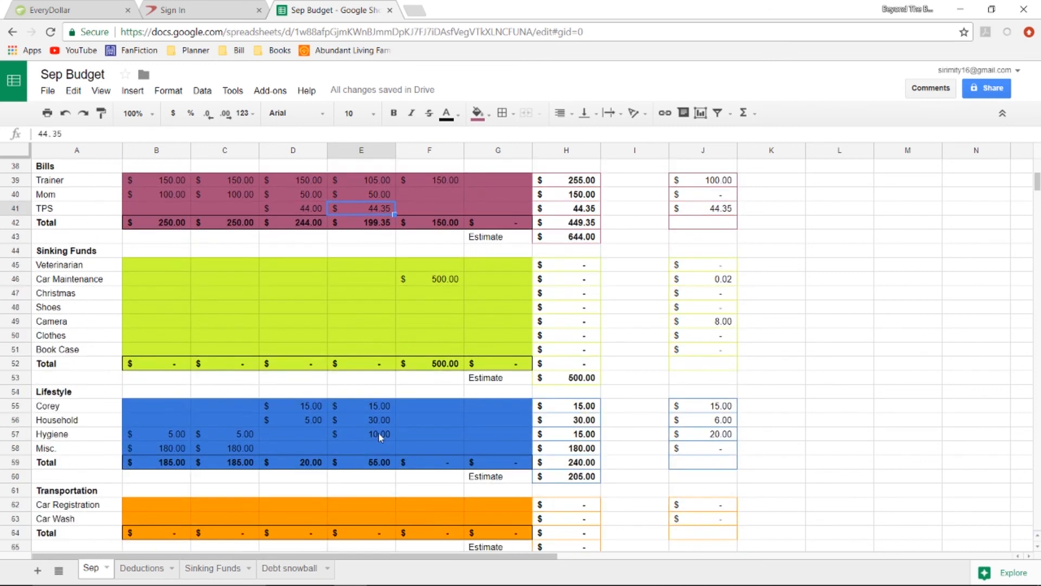
{"action": "left_click", "coordinate": [368, 411]}
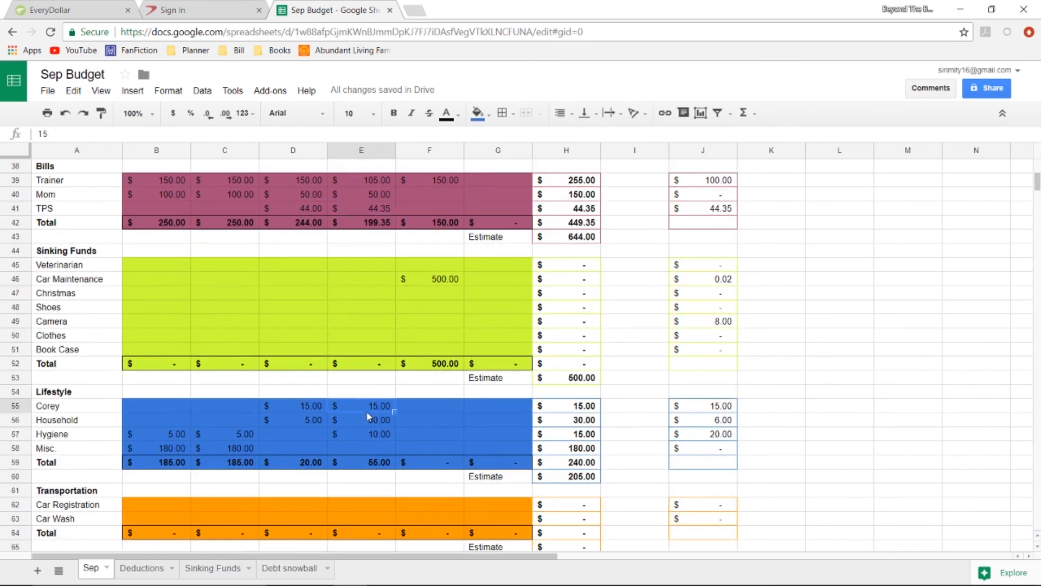
{"action": "left_click", "coordinate": [374, 422]}
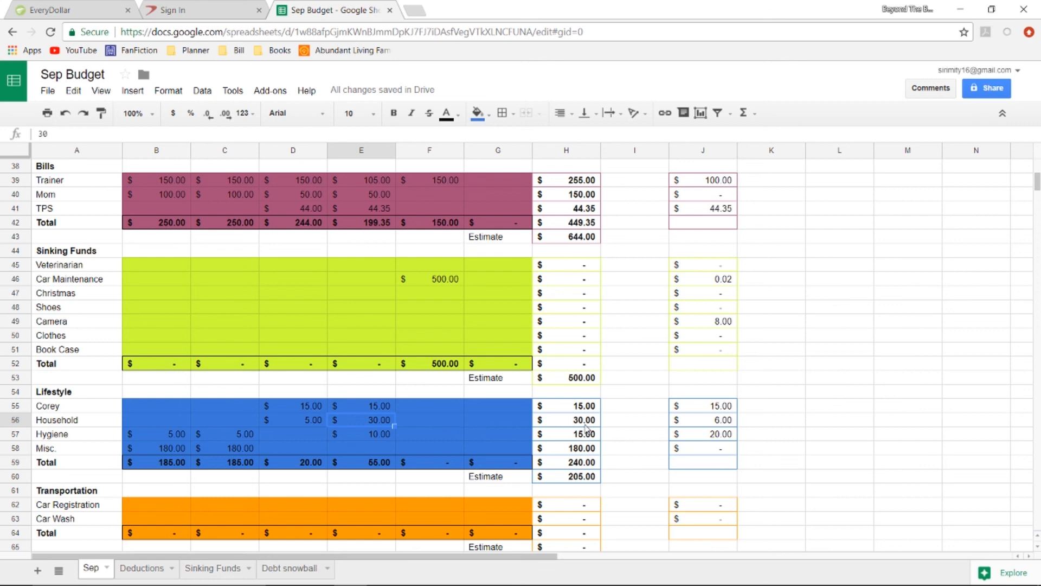
{"action": "left_click", "coordinate": [727, 426]}
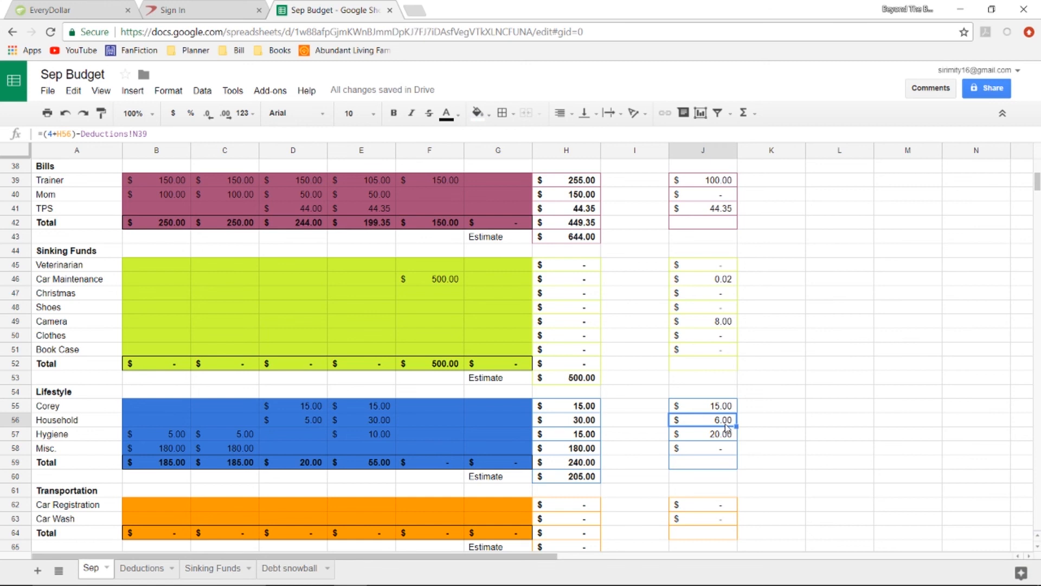
{"action": "left_click", "coordinate": [374, 437]}
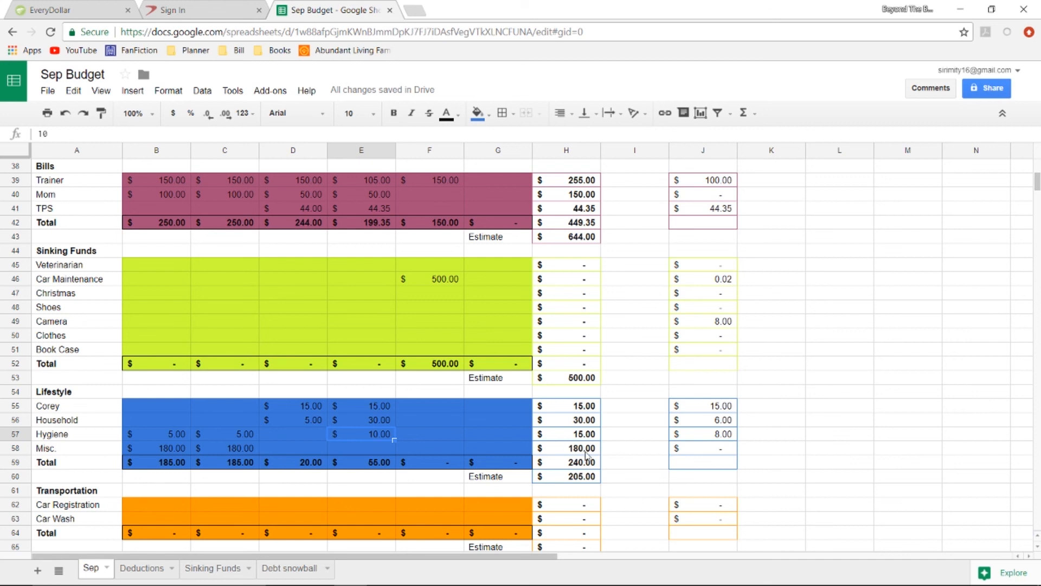
Look over the Actual and Estimate totals and the Income section of the Sep sheet.
{"action": "scroll", "coordinate": [594, 457], "scroll_direction": "down", "scroll_amount": 4}
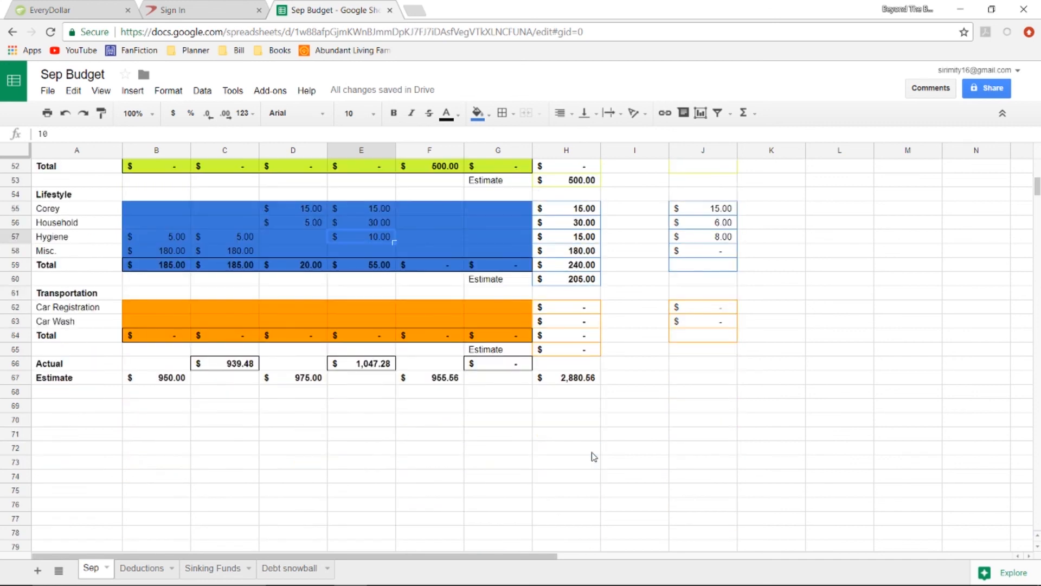
{"action": "scroll", "coordinate": [594, 458], "scroll_direction": "up", "scroll_amount": 15}
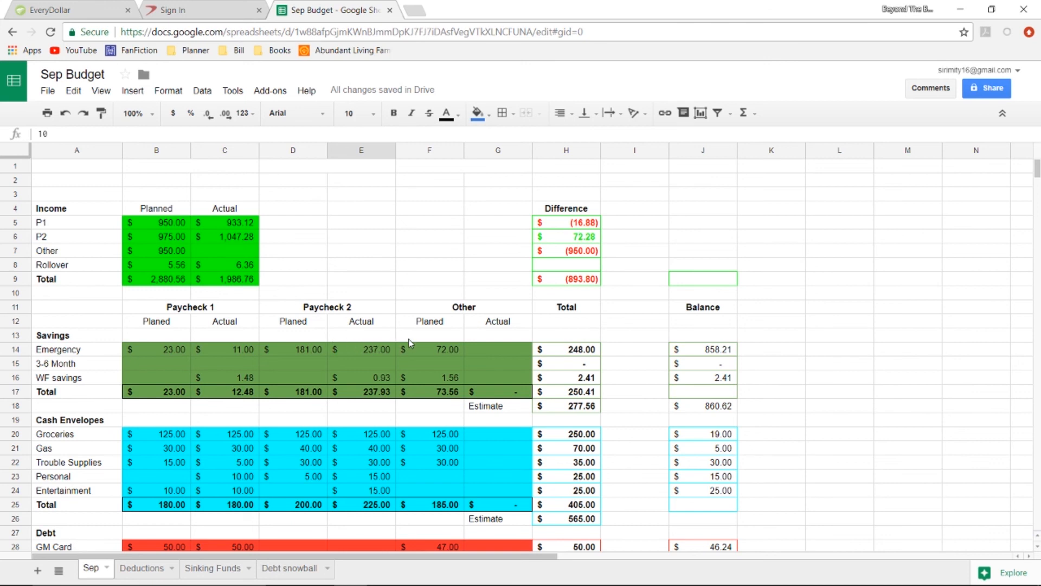
{"action": "scroll", "coordinate": [409, 342], "scroll_direction": "down", "scroll_amount": 1}
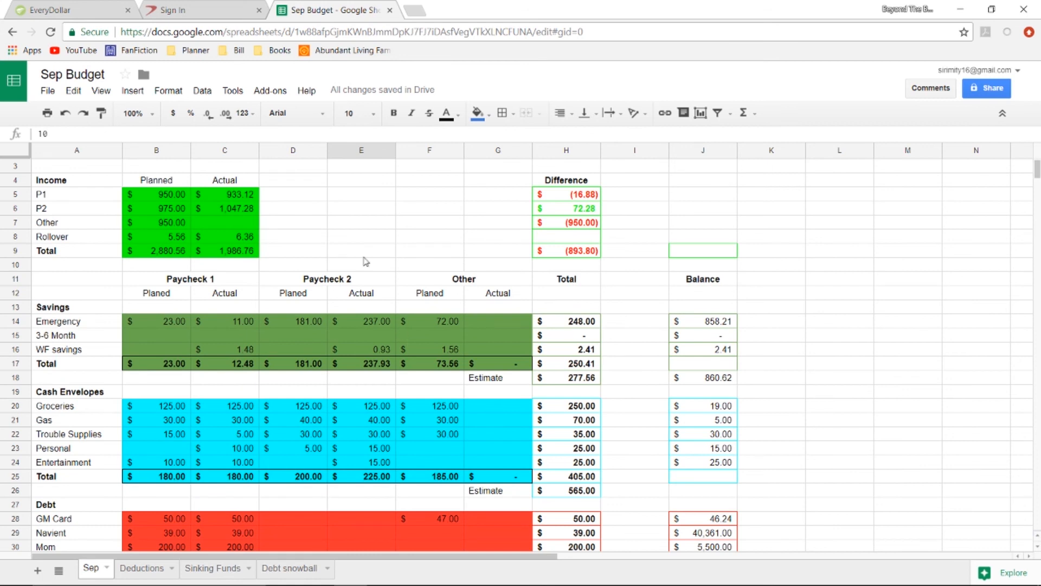
Switch to EveryDollar and look over the Debt and Debt - Bills sections of the September budget.
{"action": "left_click", "coordinate": [102, 11]}
{"action": "scroll", "coordinate": [304, 352], "scroll_direction": "up", "scroll_amount": 5}
{"action": "scroll", "coordinate": [312, 402], "scroll_direction": "up", "scroll_amount": 18}
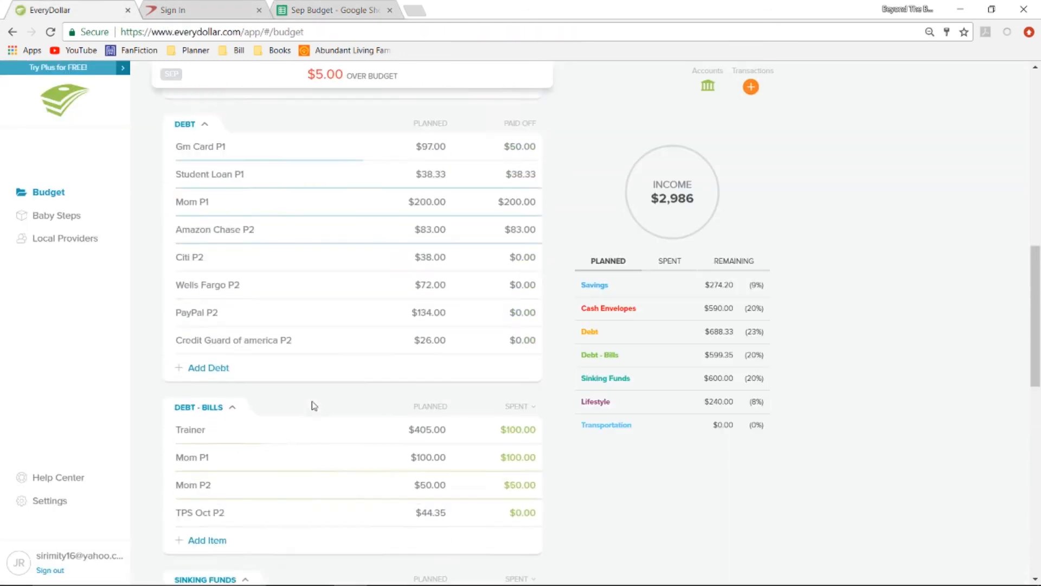